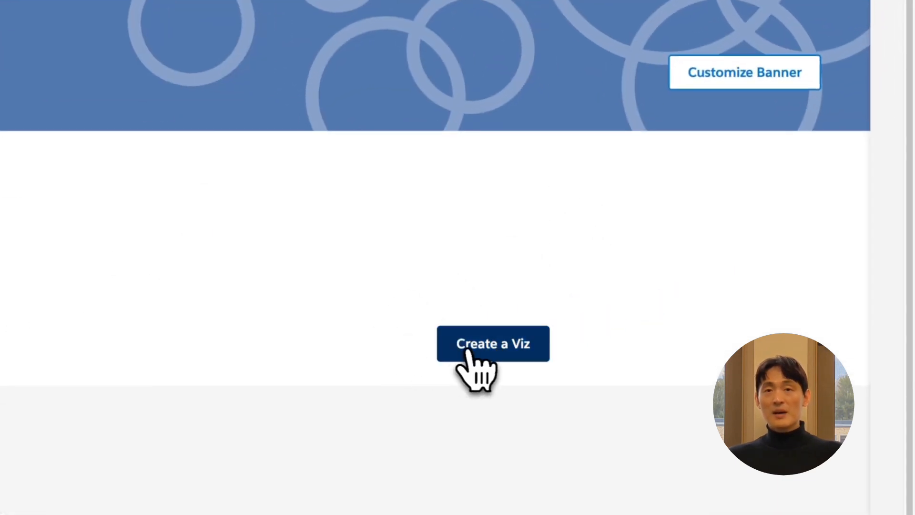
- Start creating a new viz workbook in Tableau Public
left_click(476, 355)
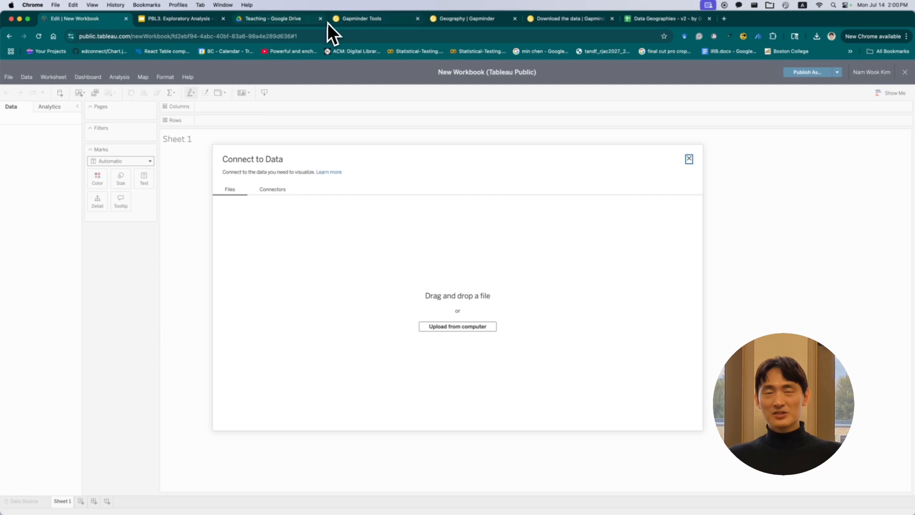
- Switch to the Gapminder Tools tab and select Austria, Algeria and Bahamas in the bubbles list
left_click(341, 22)
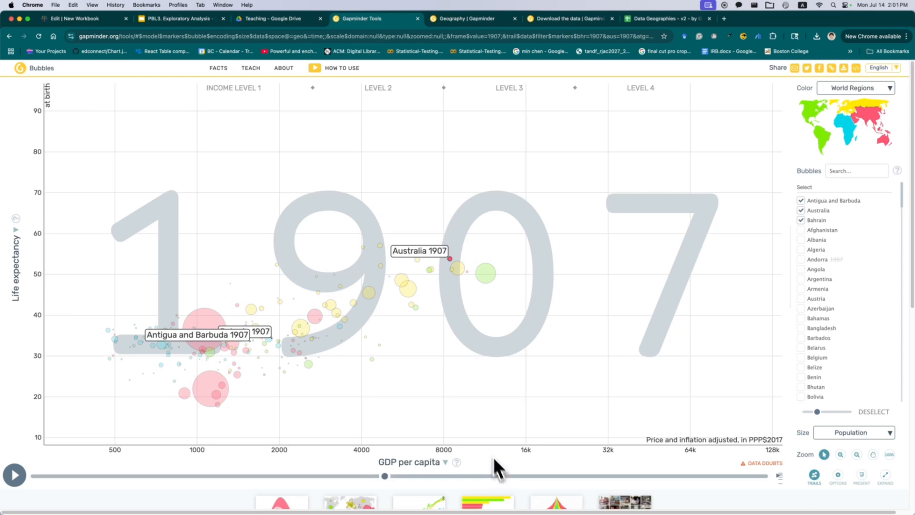
mouse_move(299, 332)
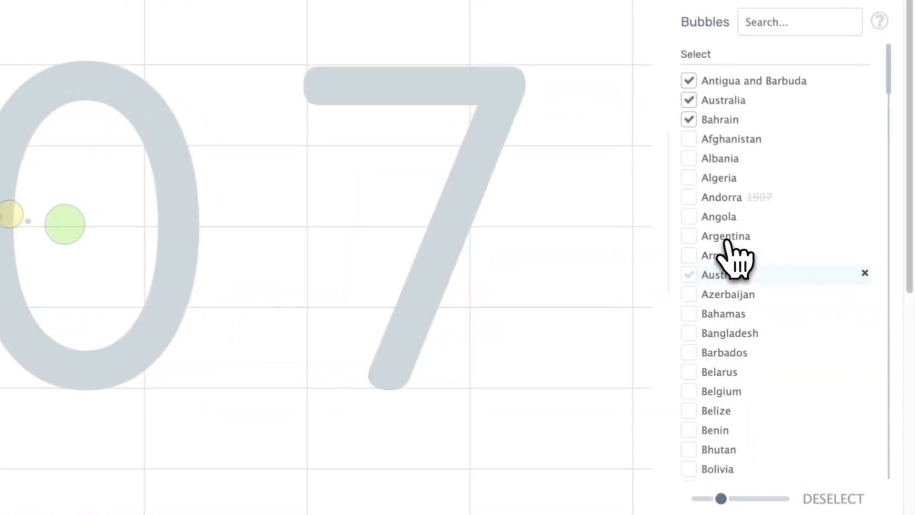
left_click(816, 297)
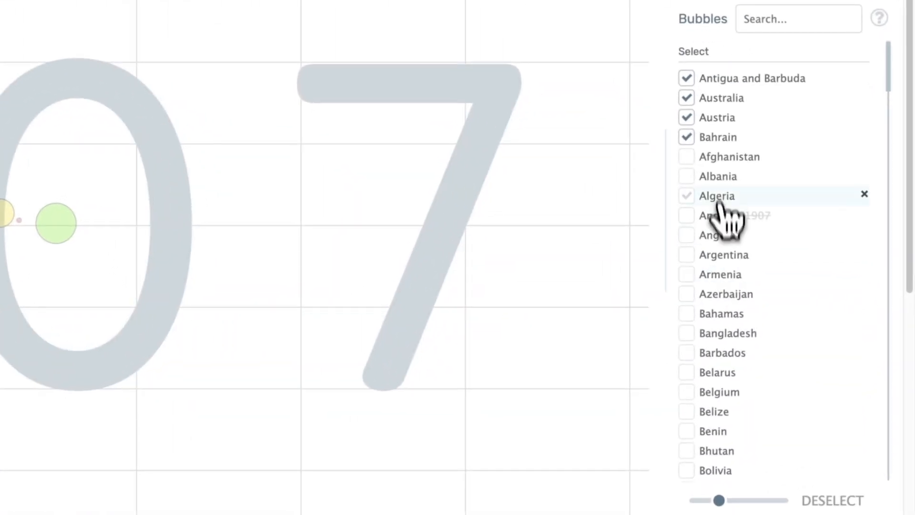
left_click(816, 256)
left_click(816, 319)
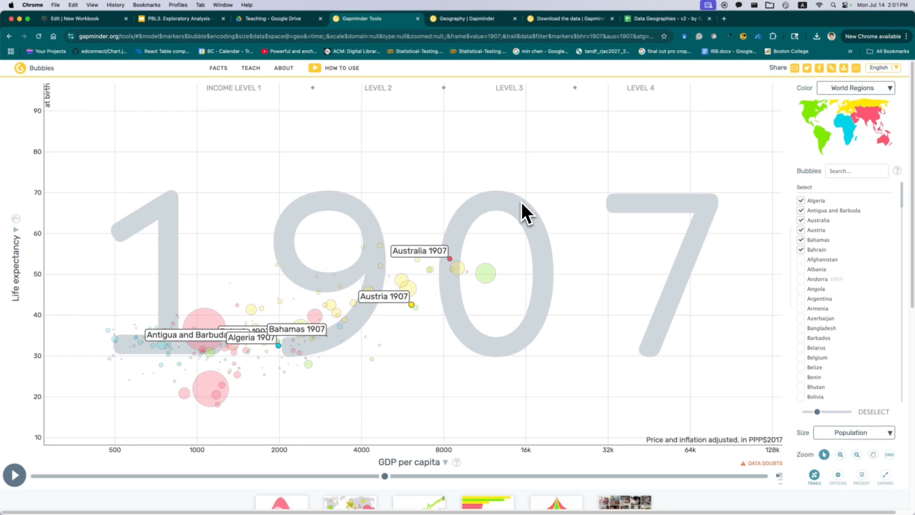
- Return to the new workbook and connect the gapminder_lifeexpectancy.csv file from Downloads as a data source
left_click(96, 19)
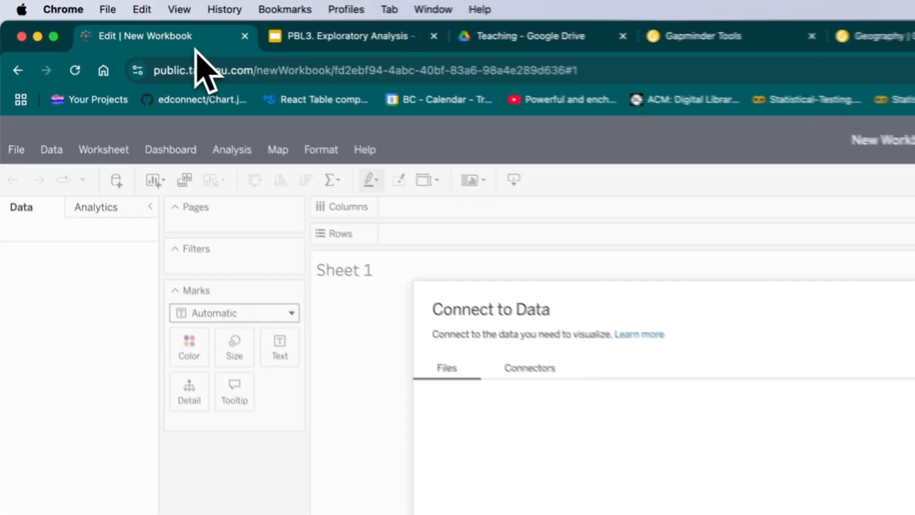
left_click(547, 497)
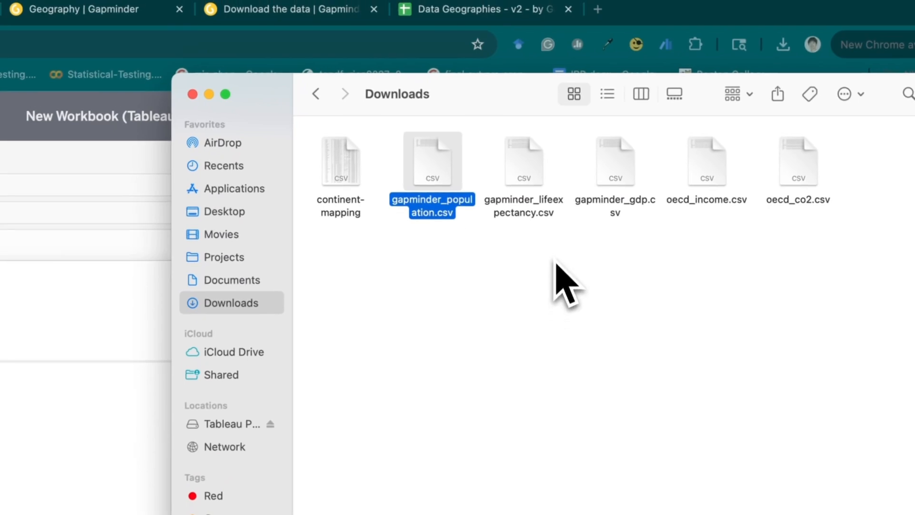
left_click_drag(536, 185, 0, 483)
left_click_drag(450, 290, 469, 362)
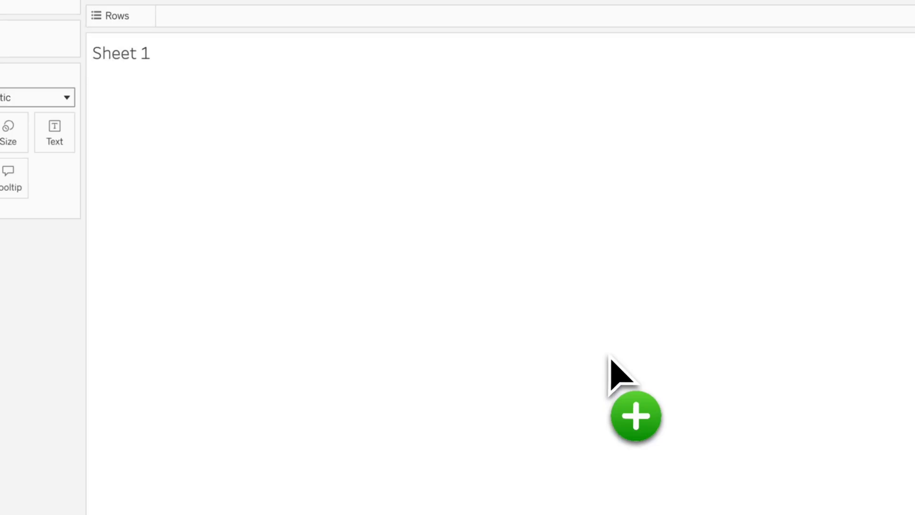
left_click_drag(612, 362, 612, 364)
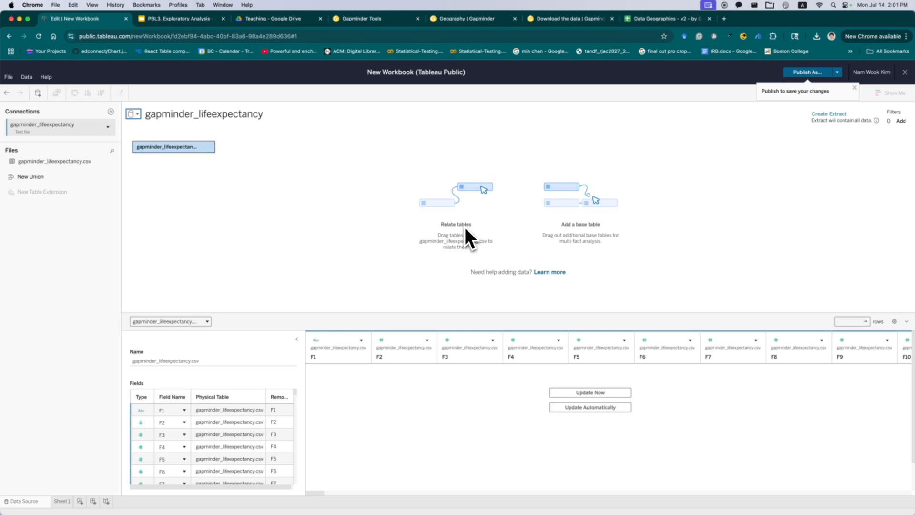
- Refresh the data preview and set the table to take field names from the first row
left_click(574, 405)
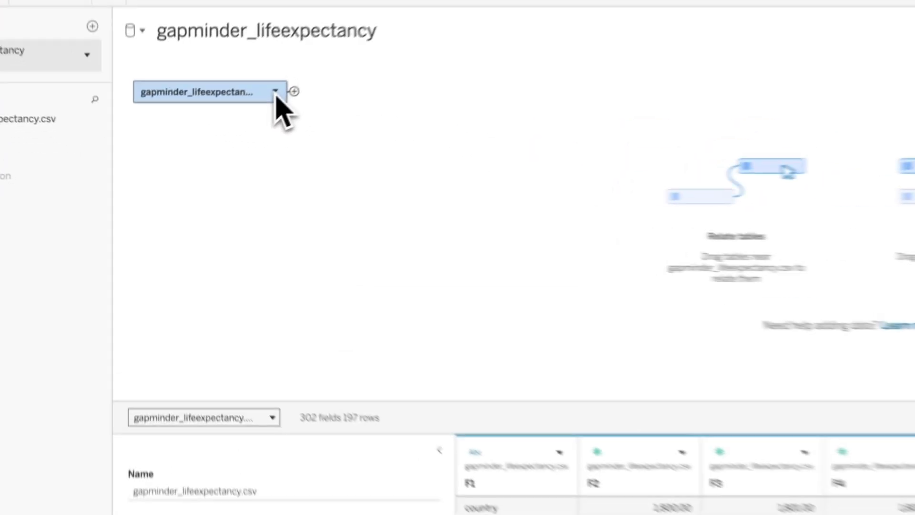
left_click(208, 147)
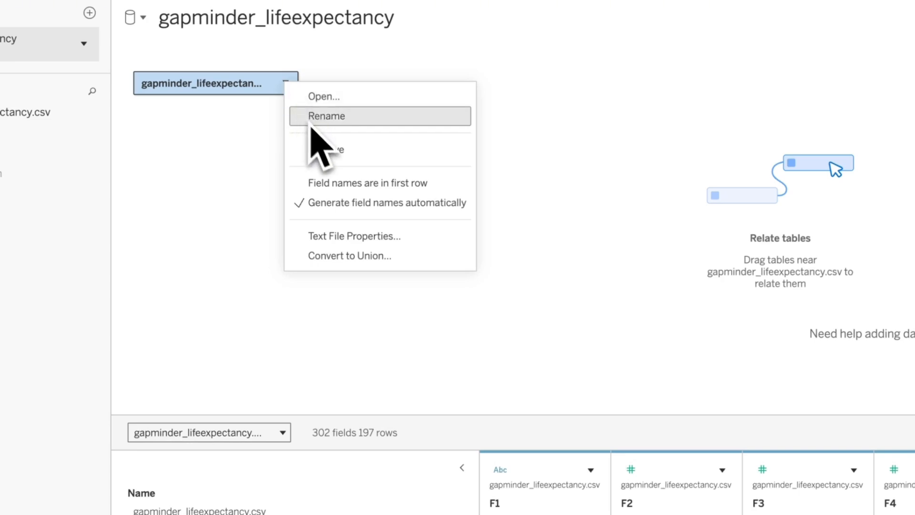
left_click(349, 186)
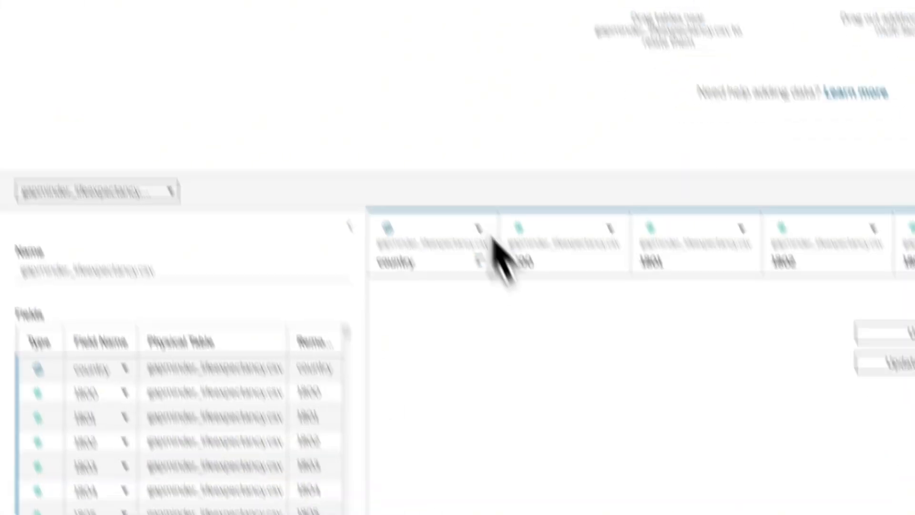
- Select all year columns from 1800 to 2100, pivot them into rows, and refresh the preview
left_click(517, 248)
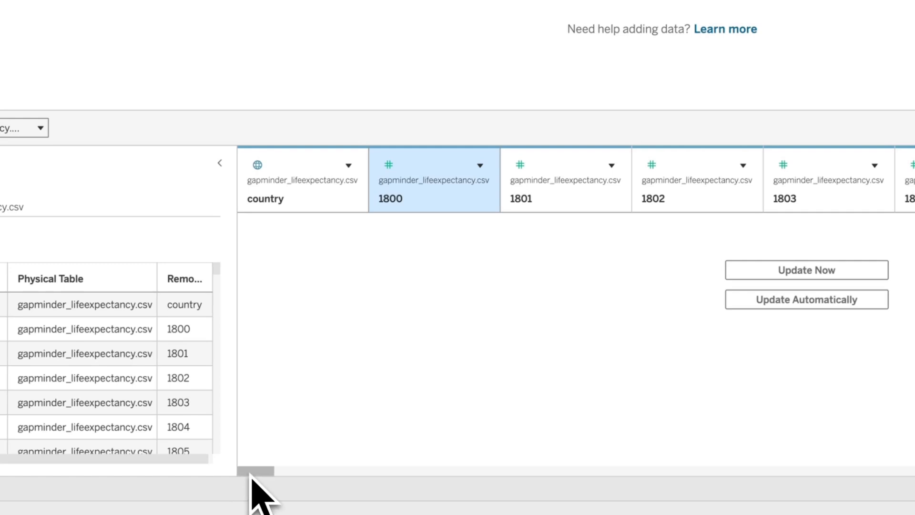
left_click_drag(251, 478, 908, 419)
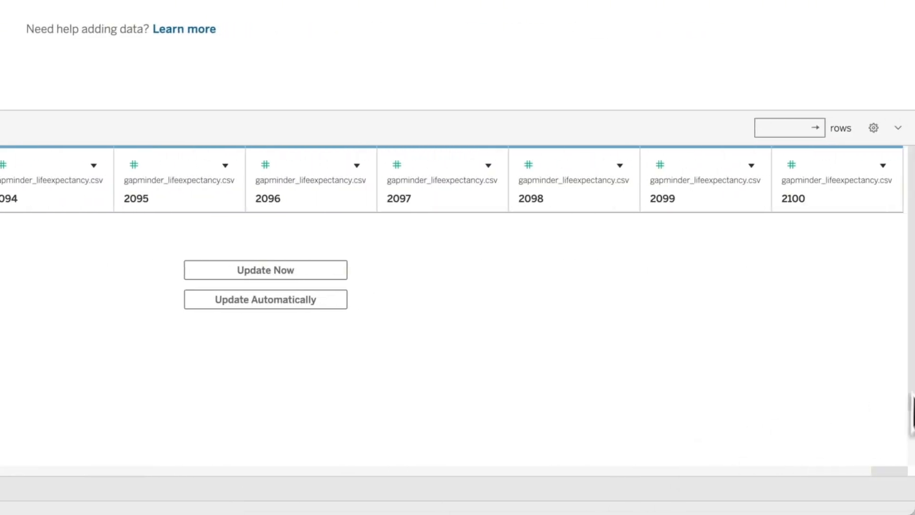
left_click(841, 214, "shift")
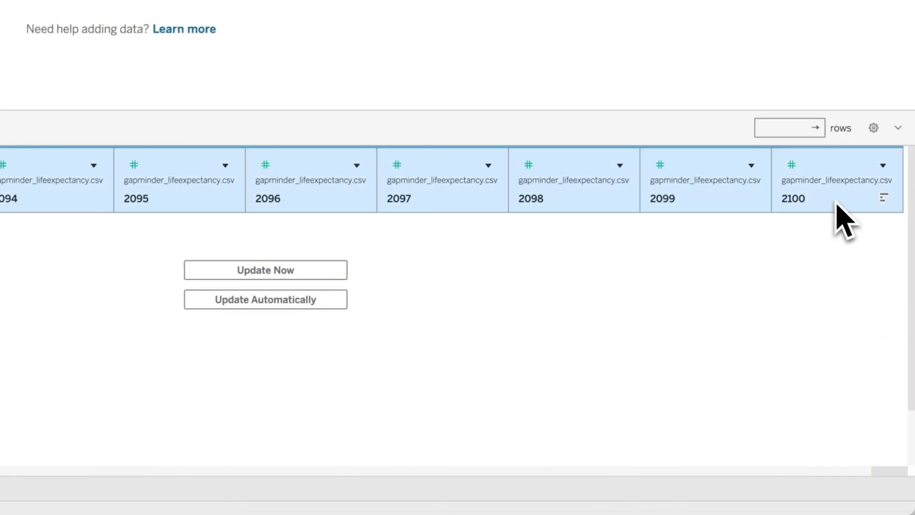
right_click(836, 206)
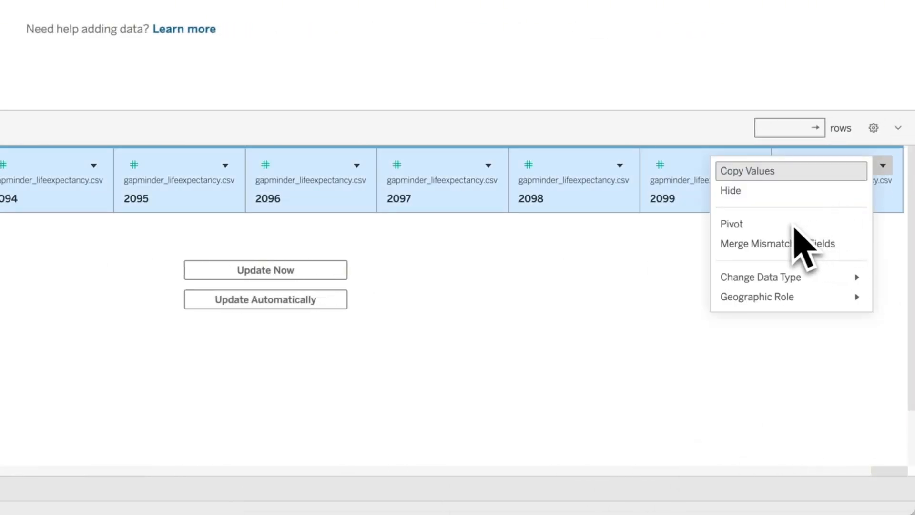
left_click(744, 227)
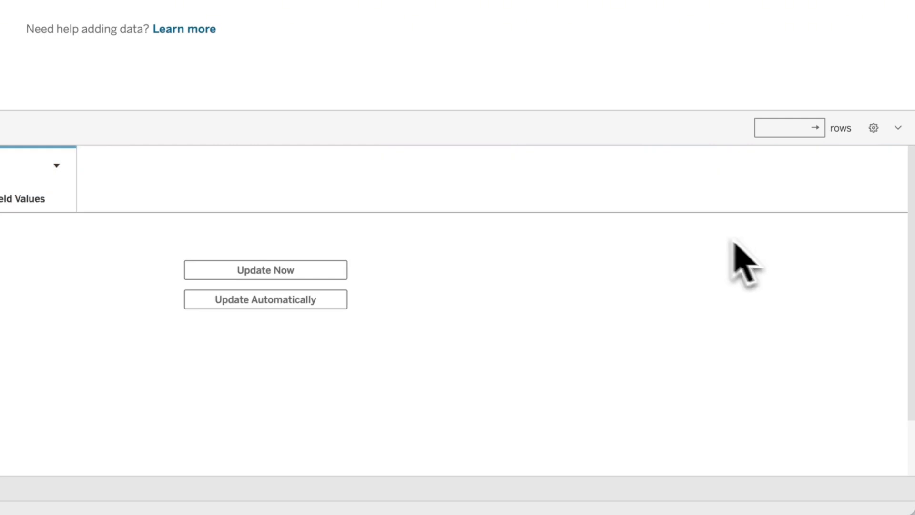
left_click(306, 270)
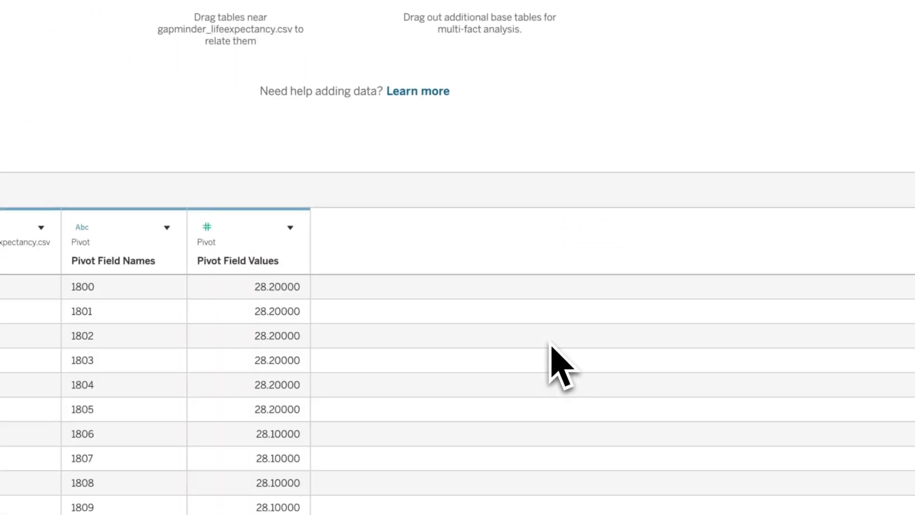
- Rename the pivoted field names column to year and set its data type to Number (whole)
double_click(116, 262)
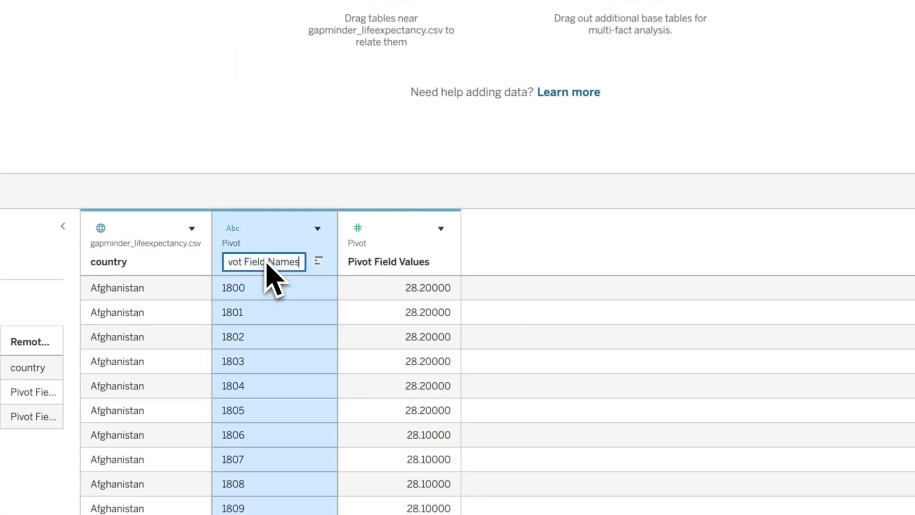
key("ctrl+a")
key("Return")
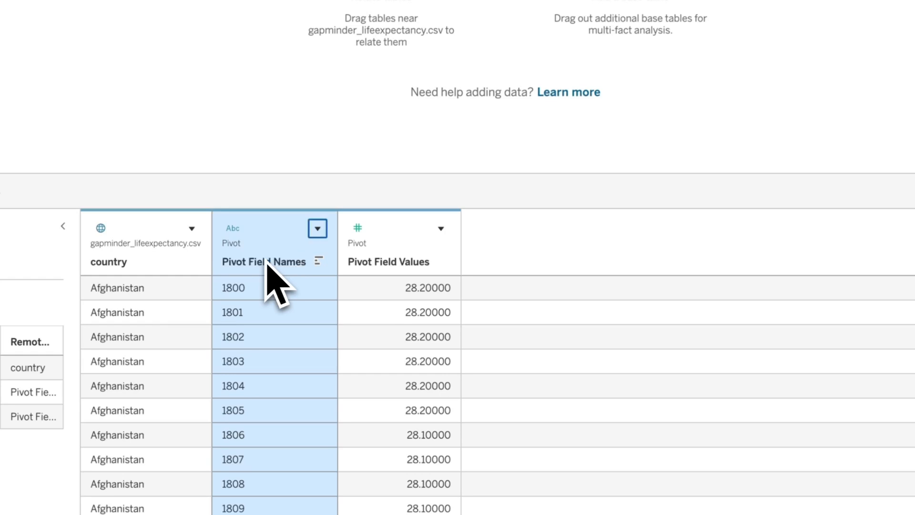
left_click(238, 231)
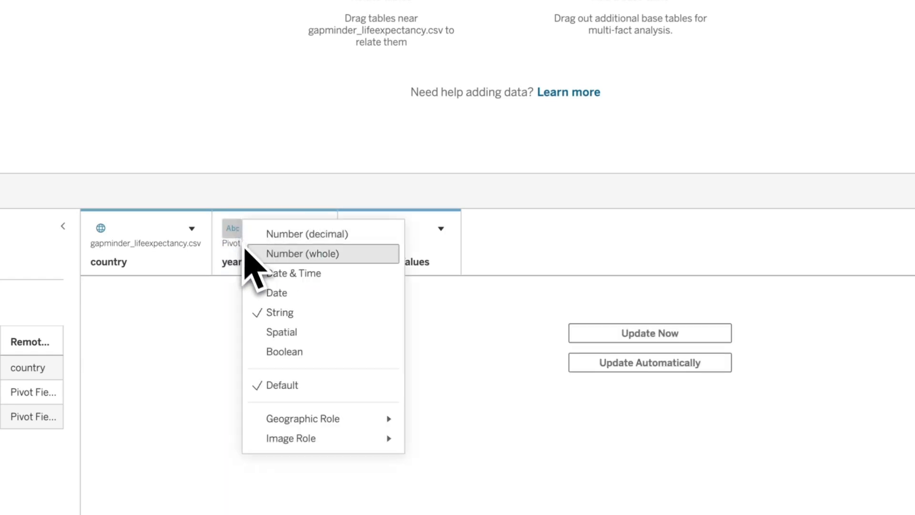
left_click(292, 258)
- Rename the pivoted values column to life expectancy and refresh the preview
double_click(384, 263)
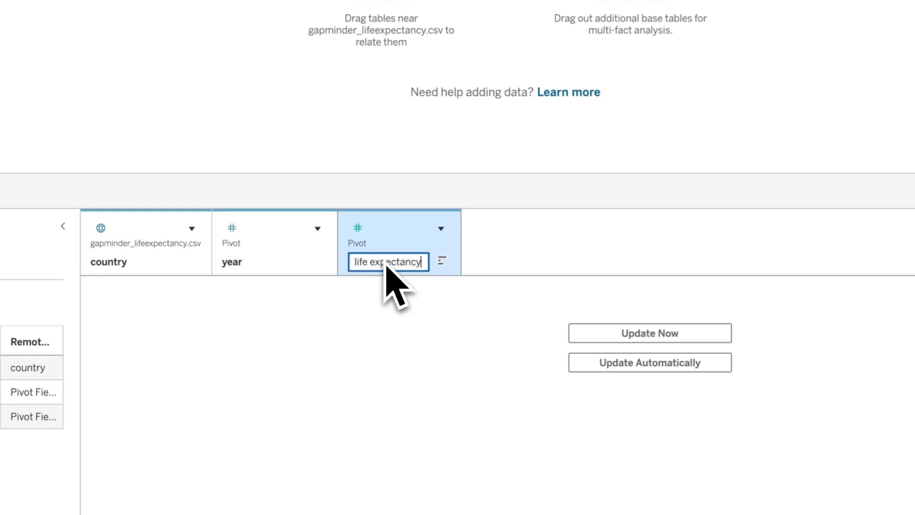
left_click(650, 332)
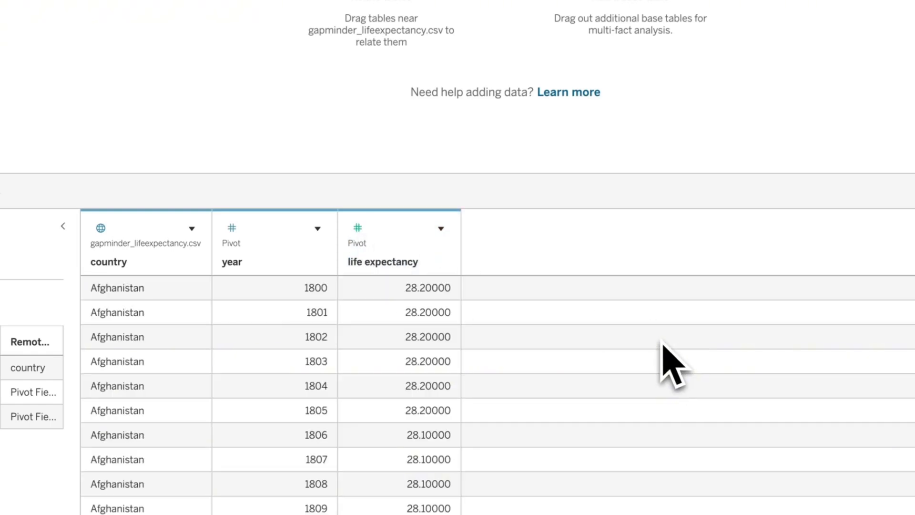
- Add gapminder_population.csv from Downloads, relate it to the life expectancy table, and refresh its preview
key("super+Tab")
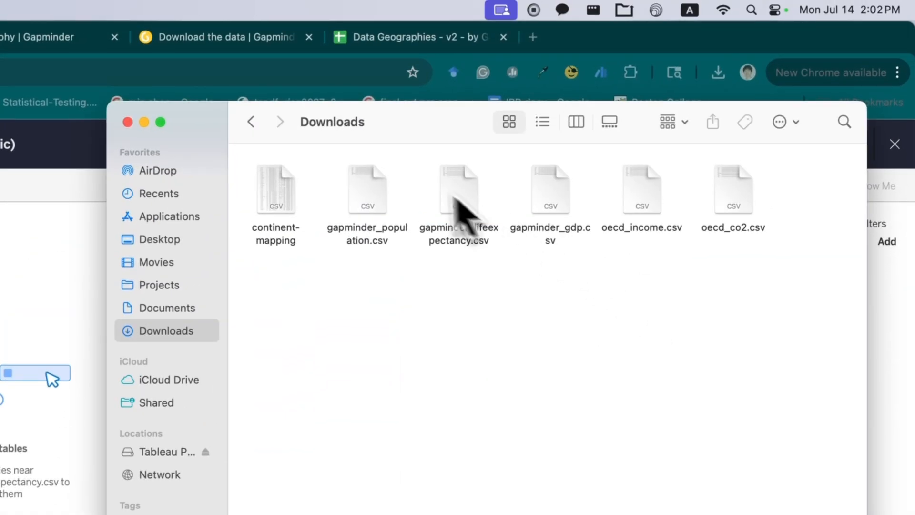
left_click_drag(383, 186, 181, 245)
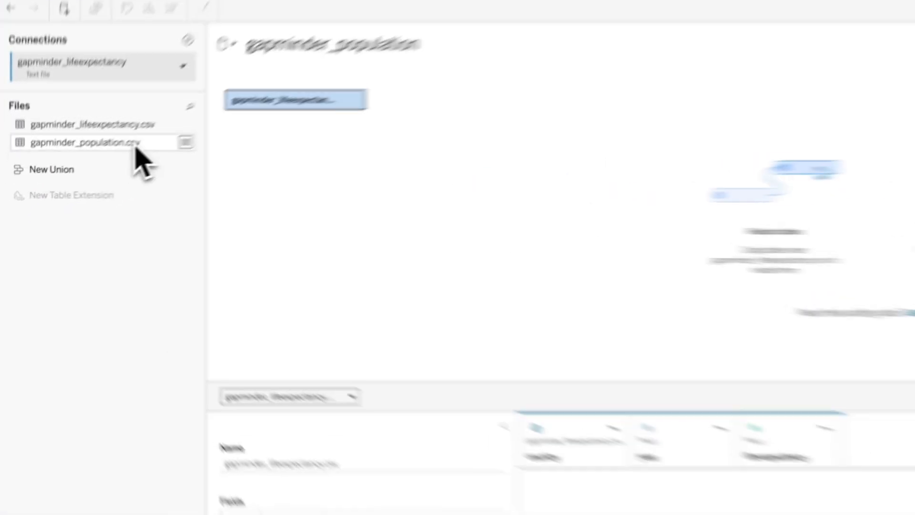
left_click_drag(90, 173, 178, 199)
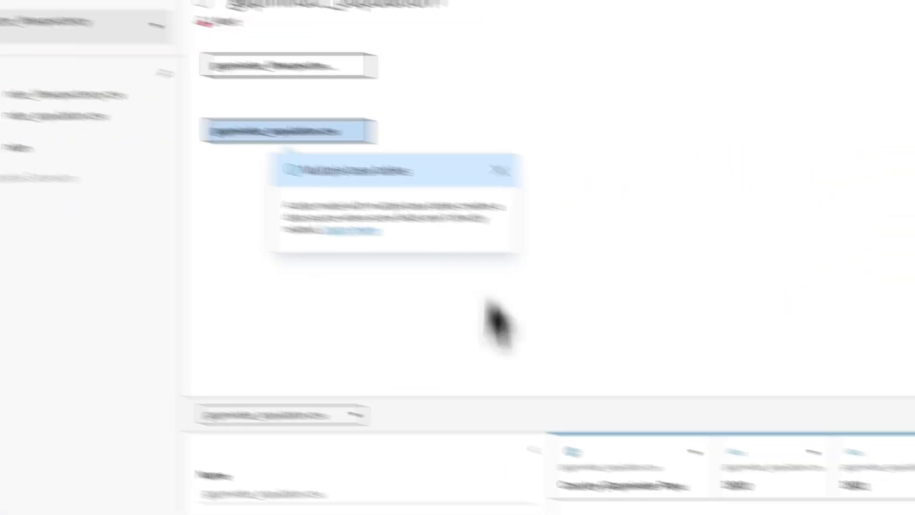
left_click(555, 184)
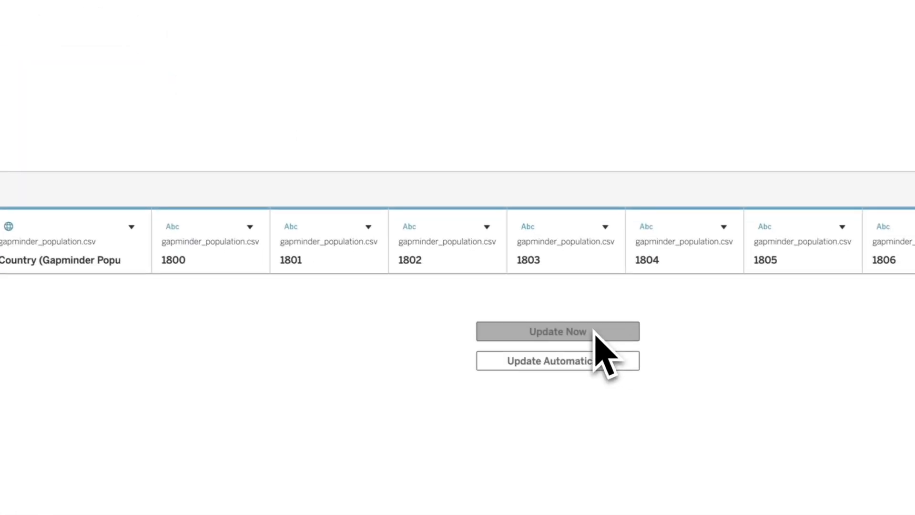
left_click(595, 334)
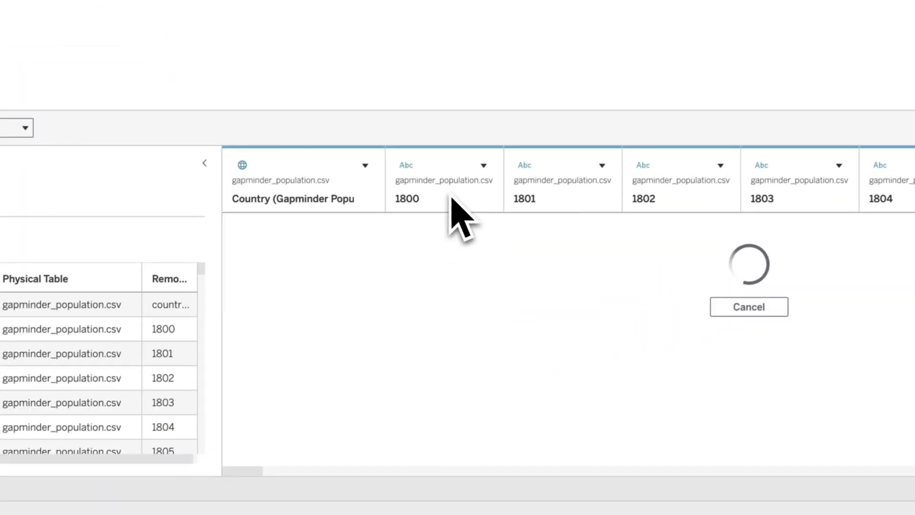
- Select all population year columns from 1800 onward and pivot them into rows
left_click(208, 256)
left_click_drag(248, 472, 150, 461)
left_click(807, 190)
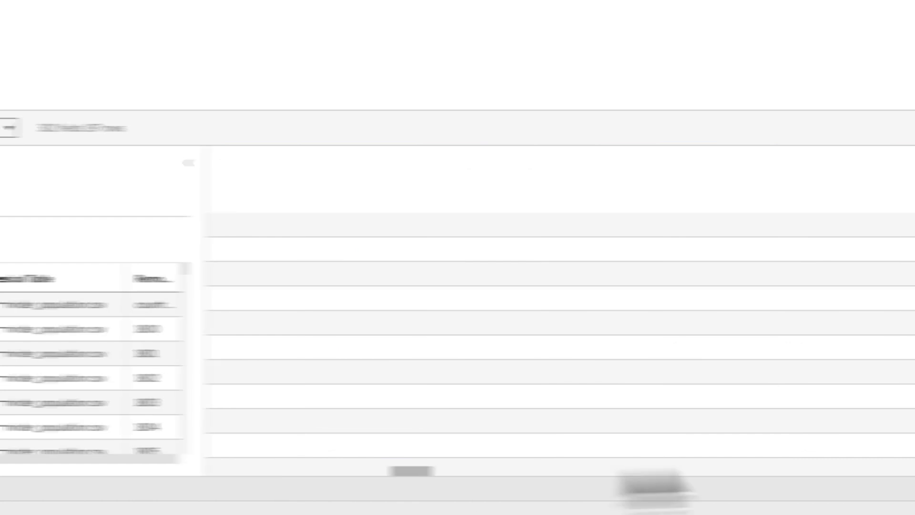
left_click(882, 165)
left_click(658, 331)
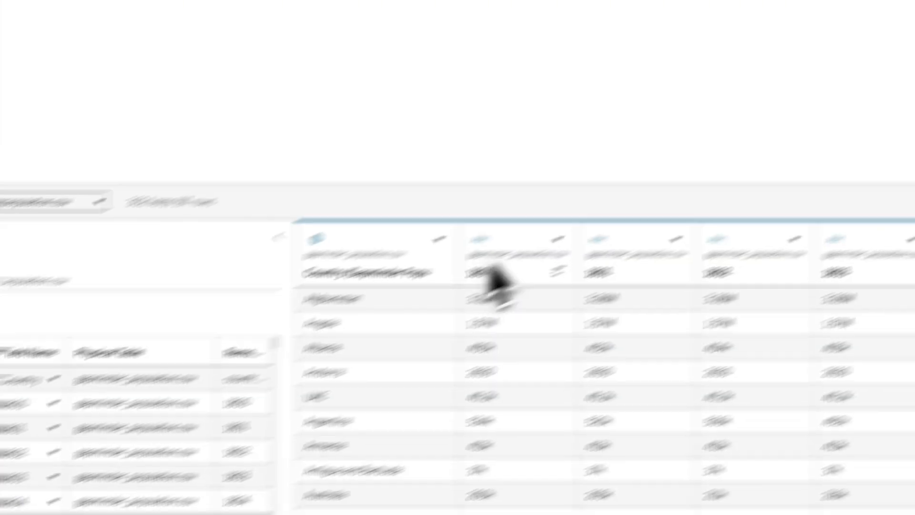
left_click(589, 179, "shift")
left_click(655, 165)
left_click(733, 225)
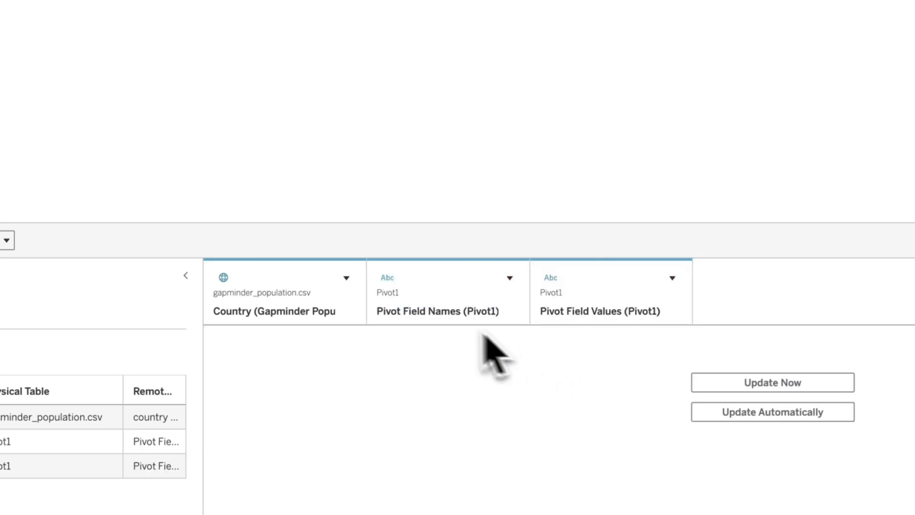
- Rename the population table's pivoted field names column to year - population
double_click(447, 317)
type("yea")
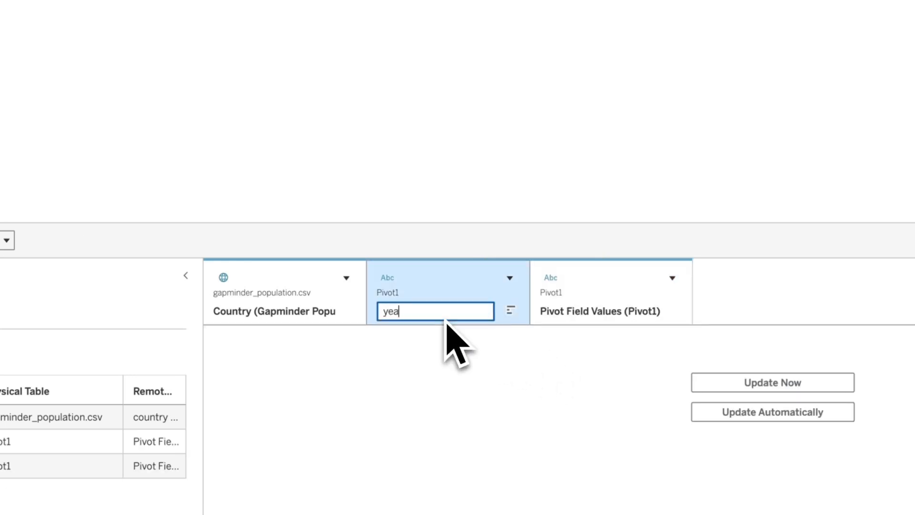
type("r")
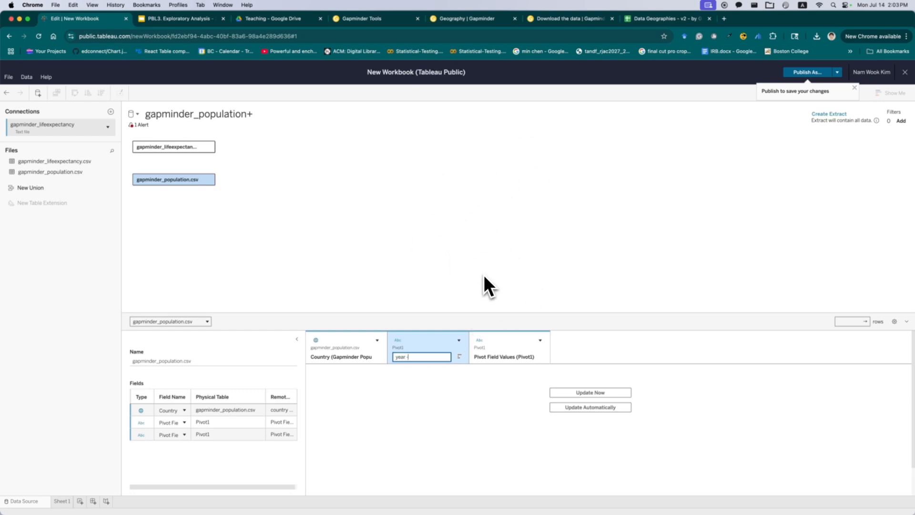
type("- population")
left_click(469, 286)
- Set the year - population field's data type to Number (whole) and refresh the preview
left_click(398, 340)
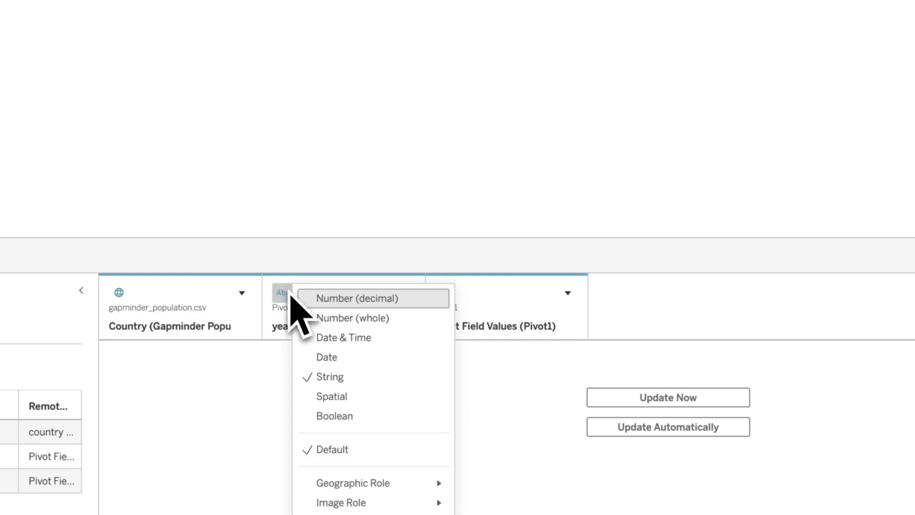
left_click(353, 318)
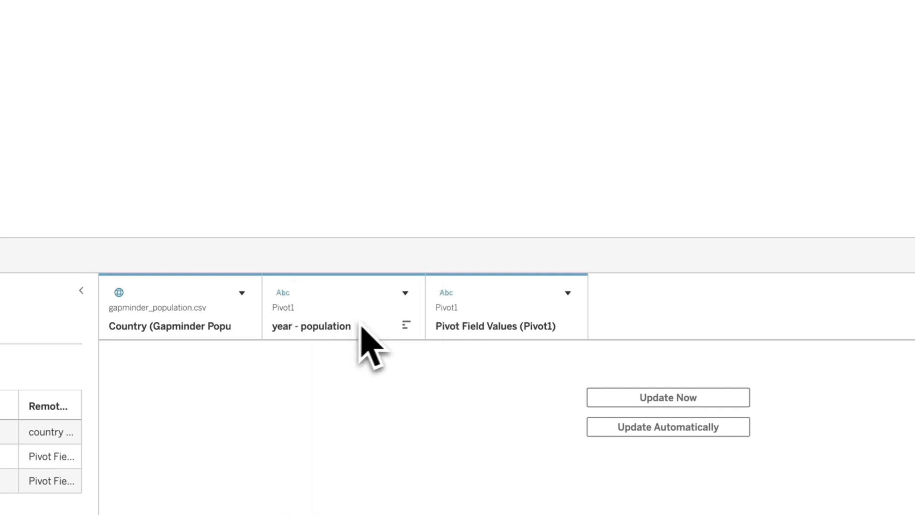
left_click(479, 334)
left_click(624, 400)
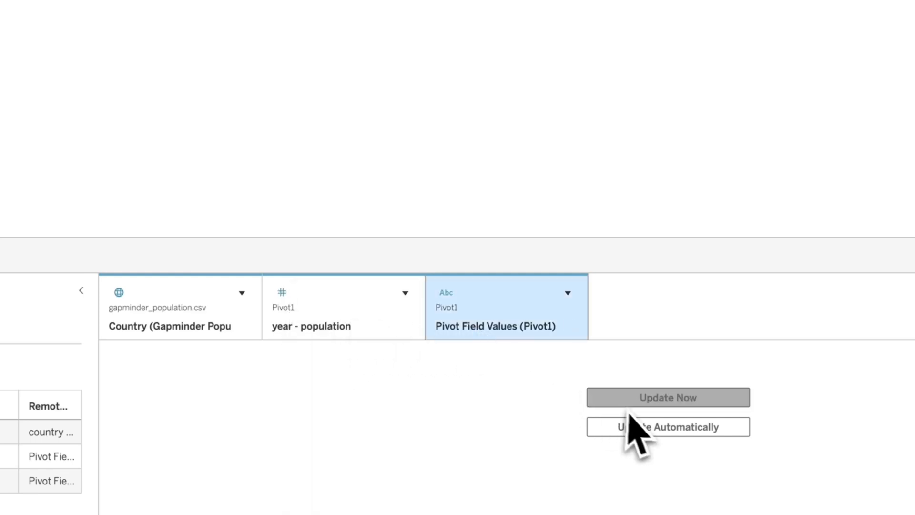
- Rename the population table's pivoted values column to population
double_click(478, 332)
type("popul")
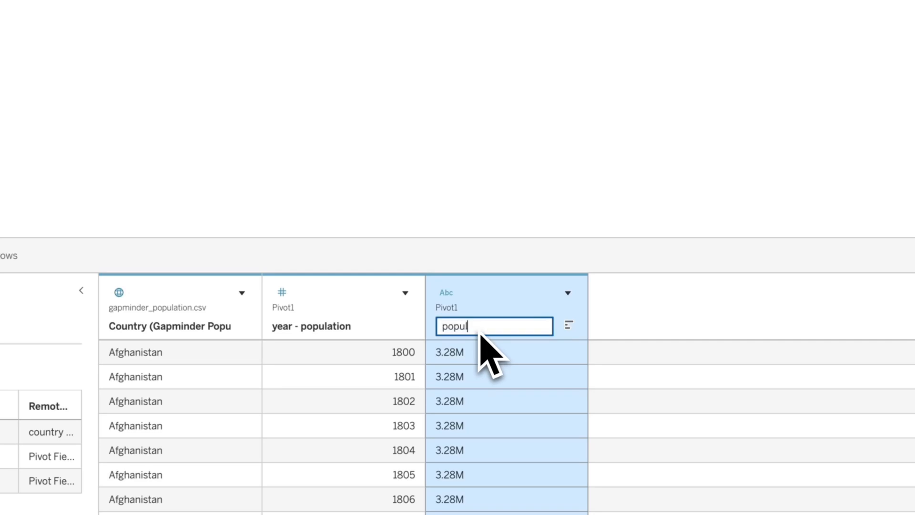
type("ation")
key("Return")
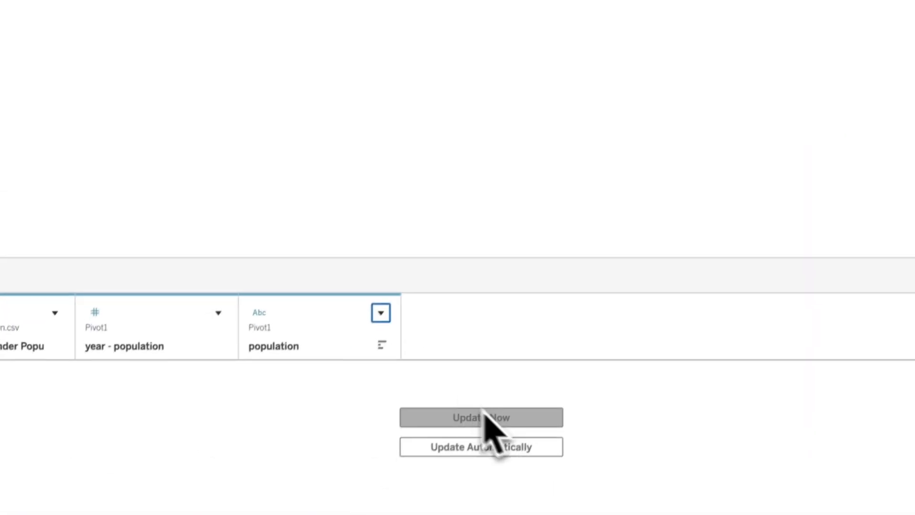
left_click(482, 415)
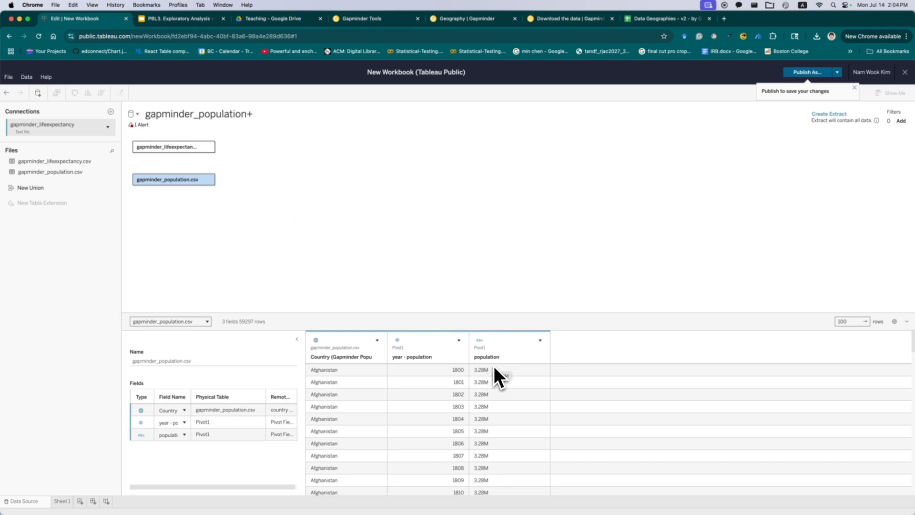
- Create a calculated field from the population column, pasting the formula that converts k, M and B suffixed values into numbers
key("super+Tab")
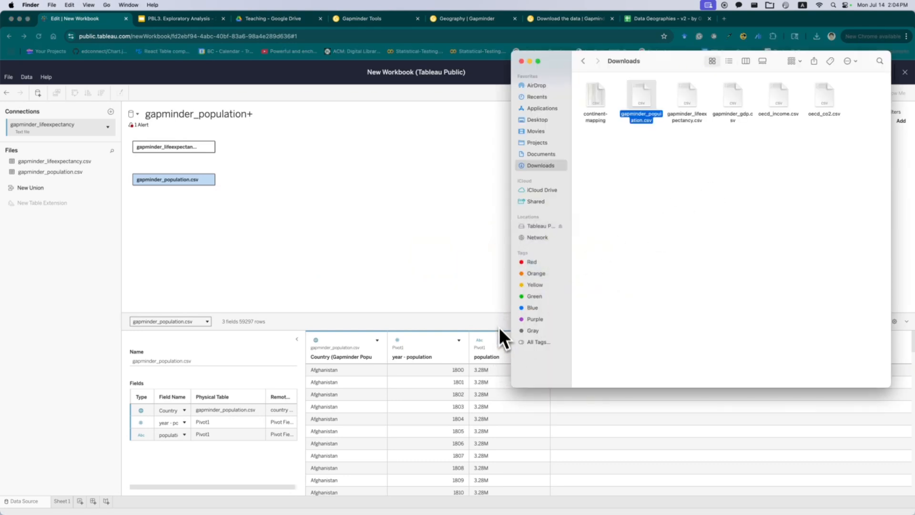
left_click(499, 327)
right_click(519, 346)
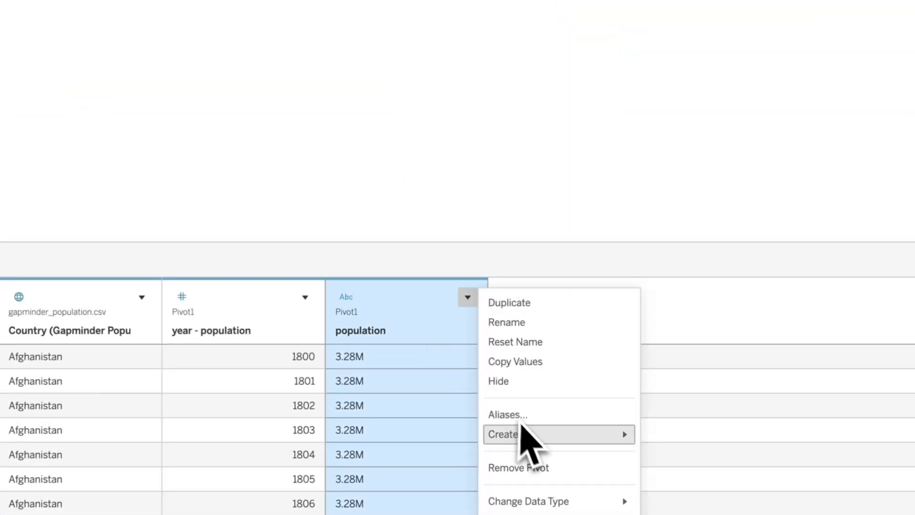
mouse_move(521, 431)
left_click(671, 435)
left_click(312, 42)
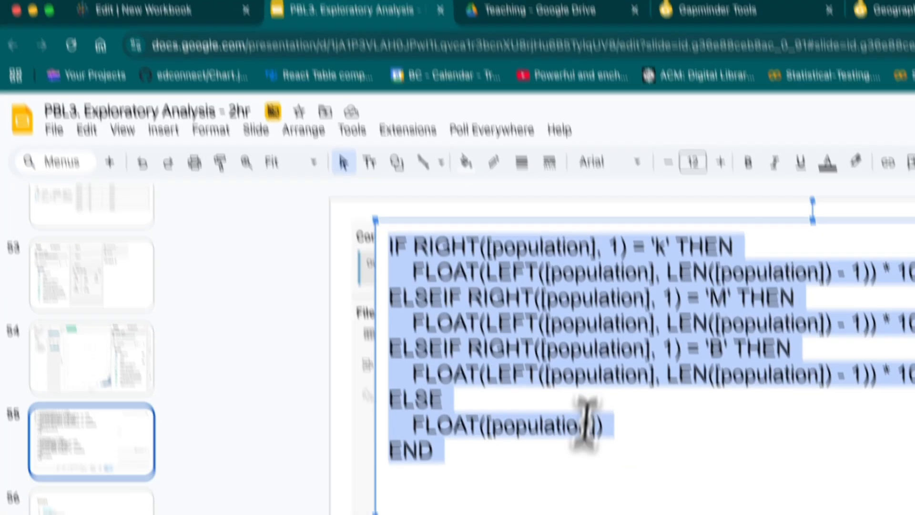
left_click_drag(498, 476, 336, 245)
key("ctrl+c")
left_click(200, 12)
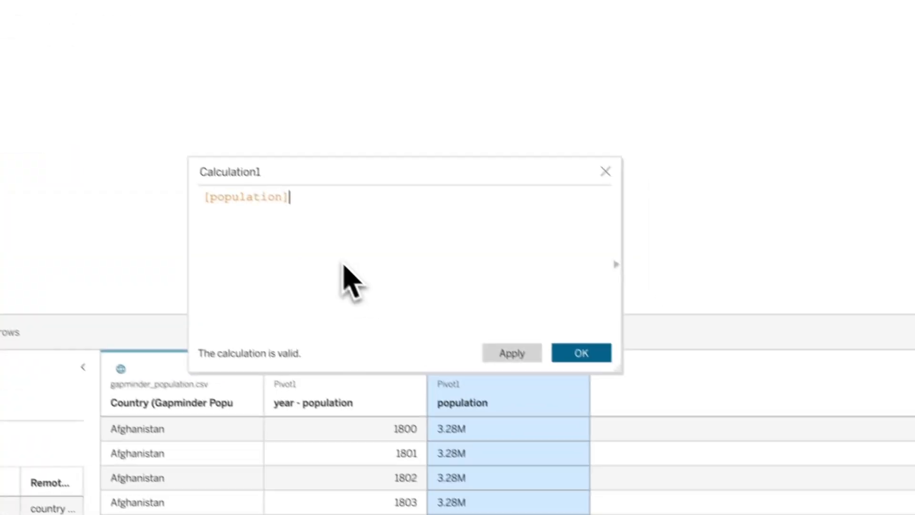
key("ctrl+a")
key("ctrl+v")
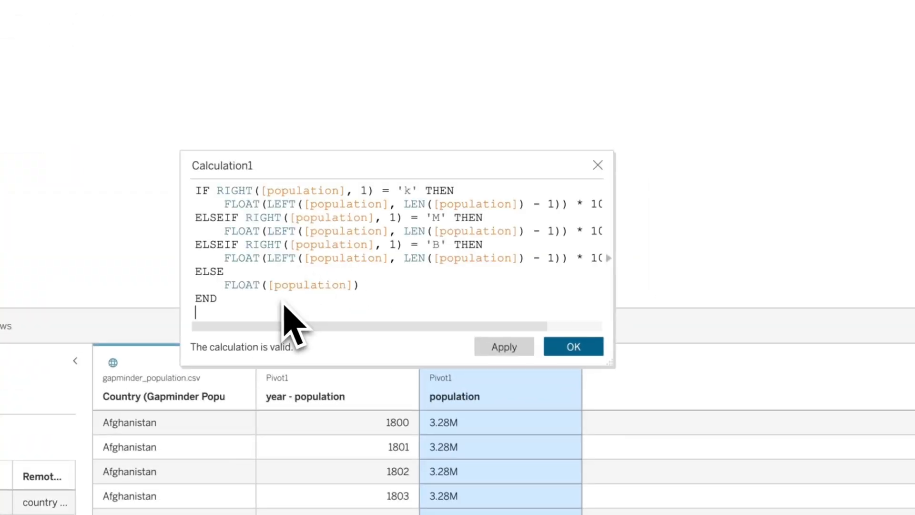
- Review the pasted formula, name the calculated field population - number and confirm it
left_click_drag(359, 325, 378, 327)
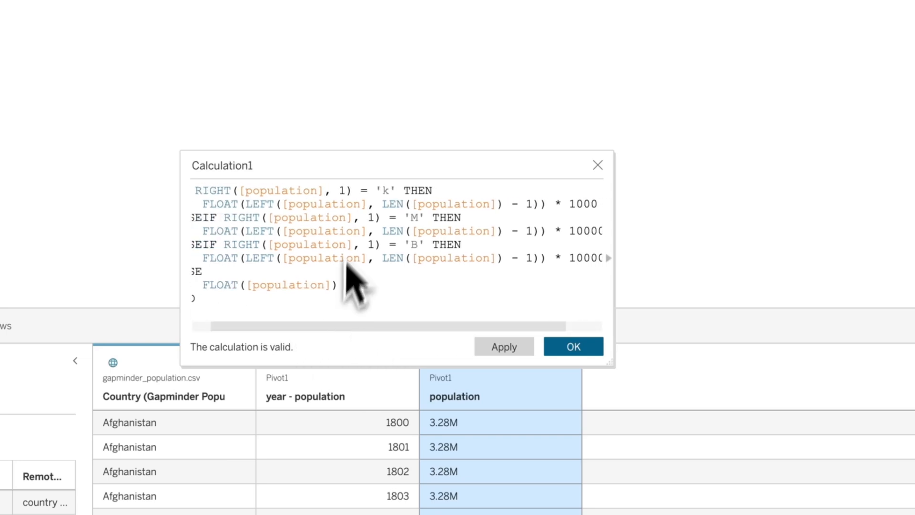
left_click_drag(449, 327, 479, 328)
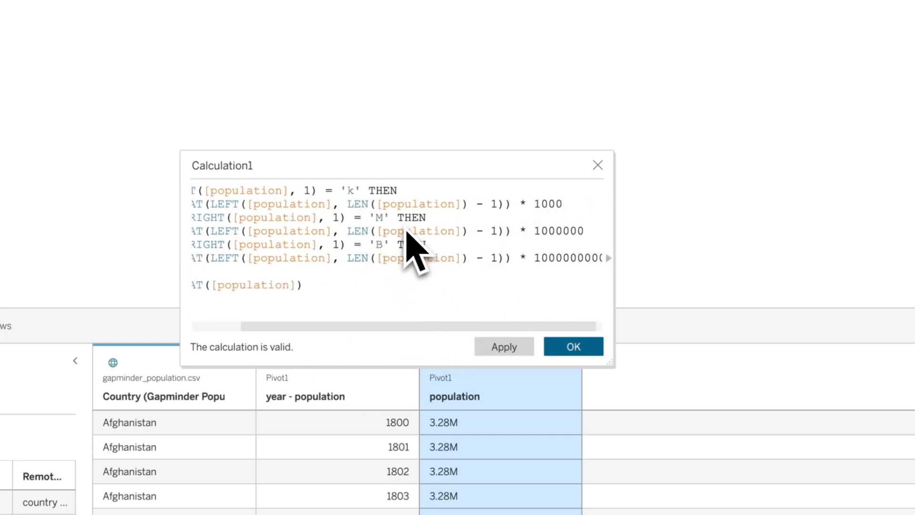
left_click_drag(446, 327, 452, 328)
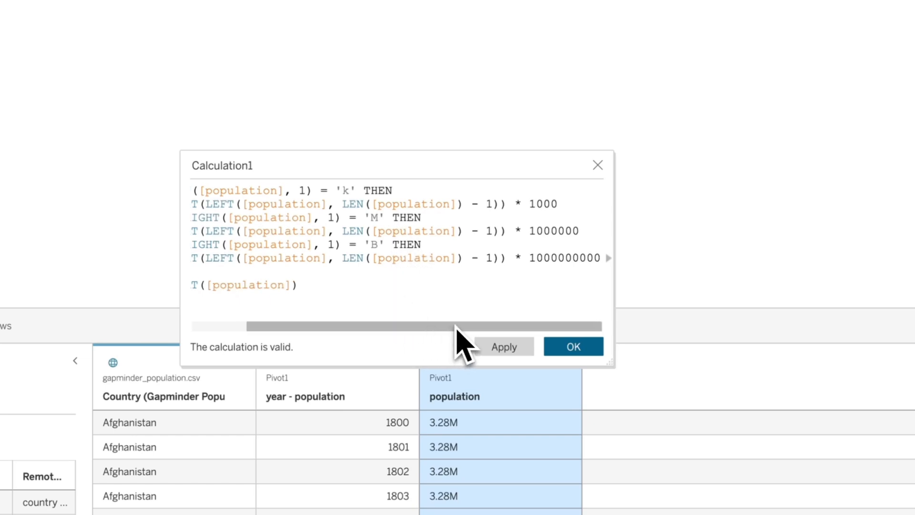
left_click(240, 166)
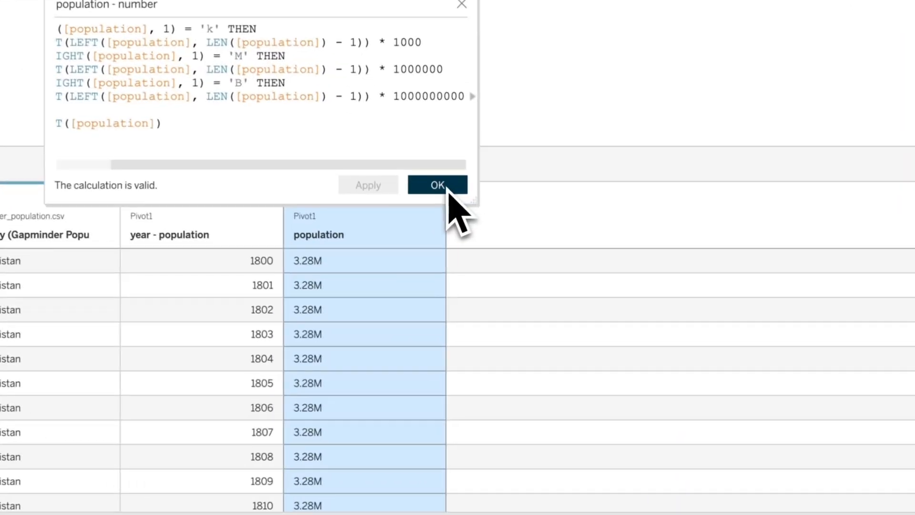
left_click(545, 333)
left_click(569, 395)
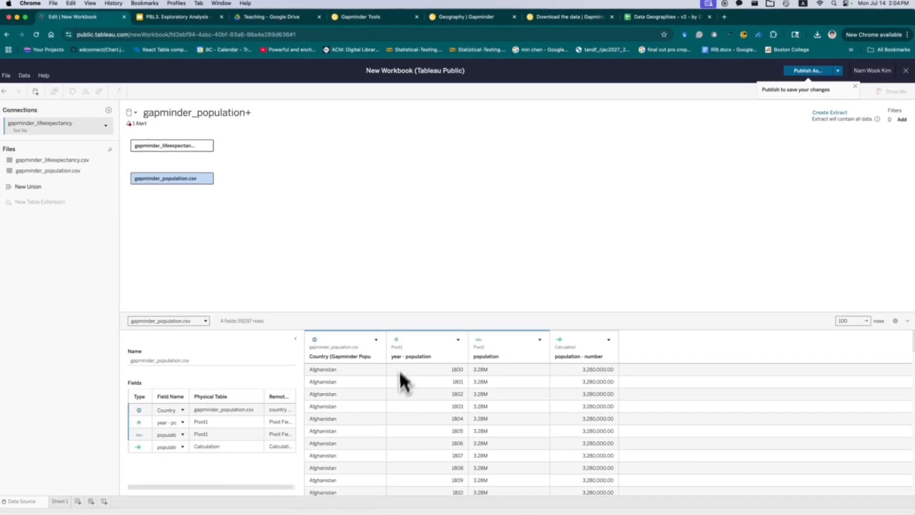
- Add gapminder_gdp.csv from the Downloads folder to the data source and place it on the canvas
key("super+Tab")
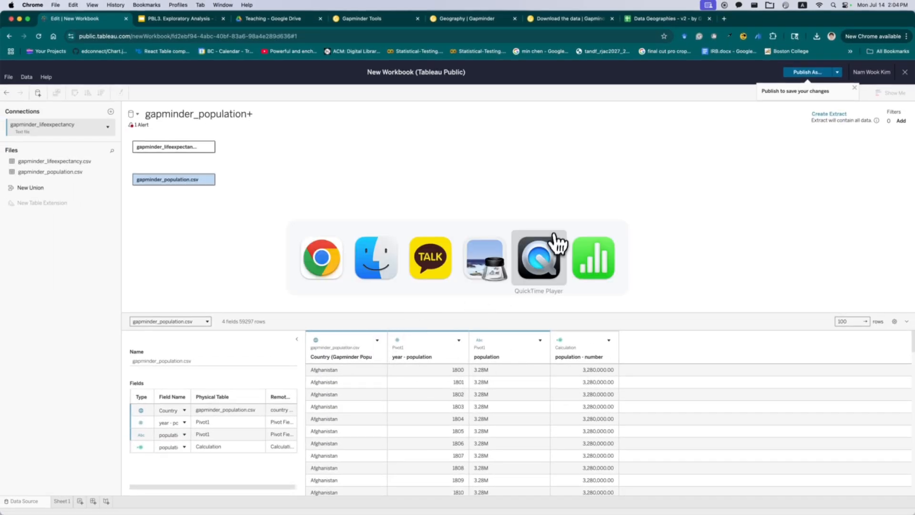
left_click(376, 262)
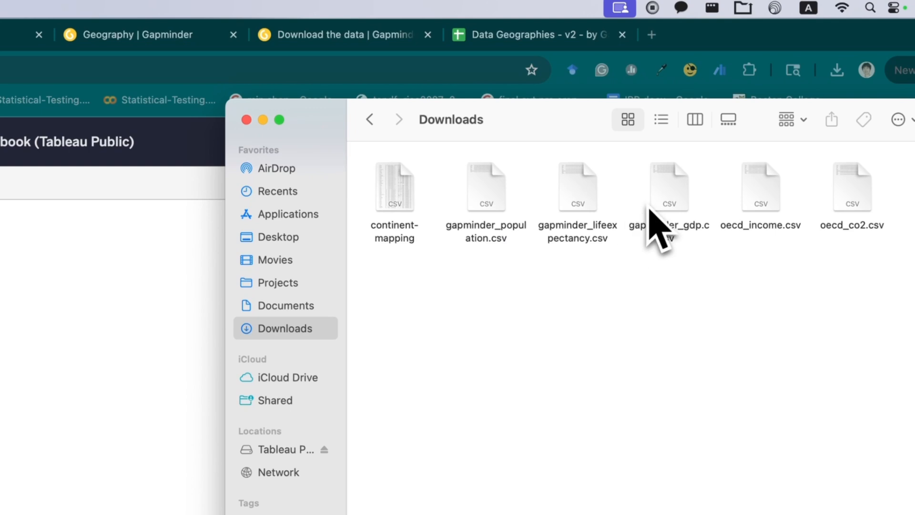
left_click_drag(659, 202, 73, 267)
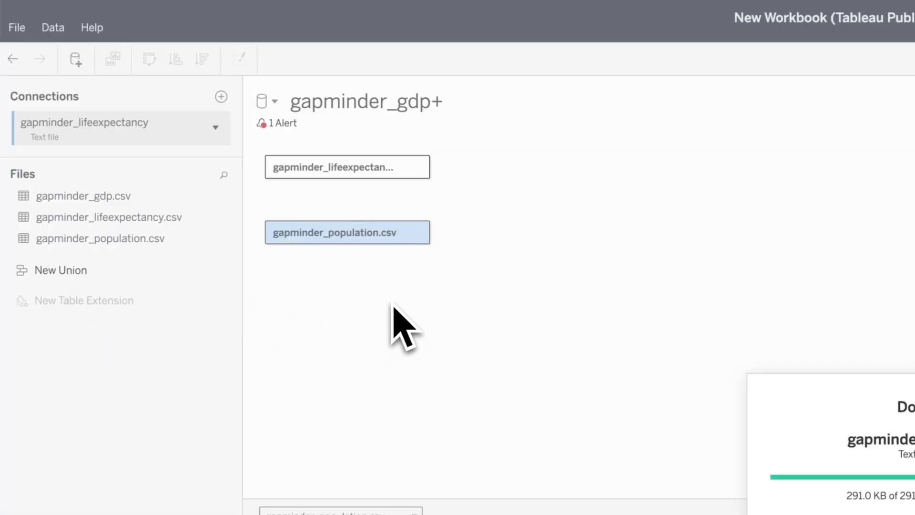
left_click(98, 203)
left_click_drag(98, 203, 327, 310)
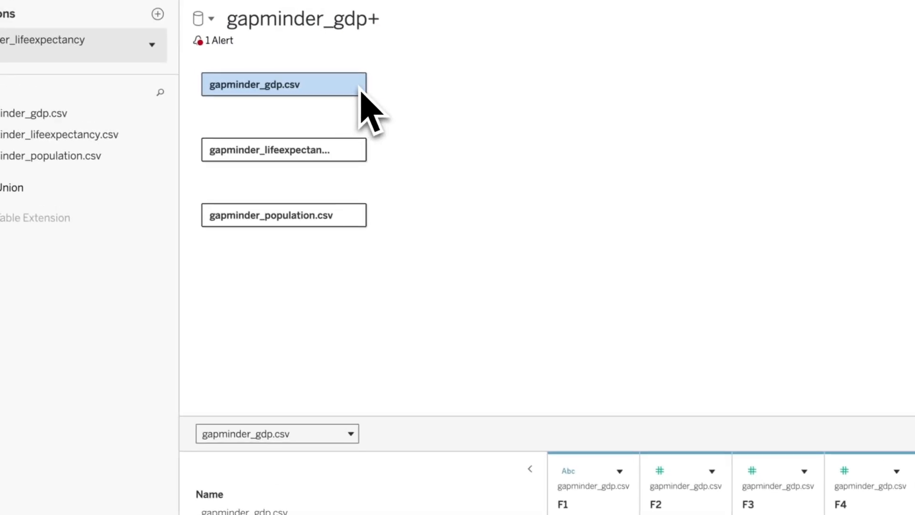
- Select all of the gdp table's year columns and pivot them into rows
left_click(354, 83)
left_click(442, 241)
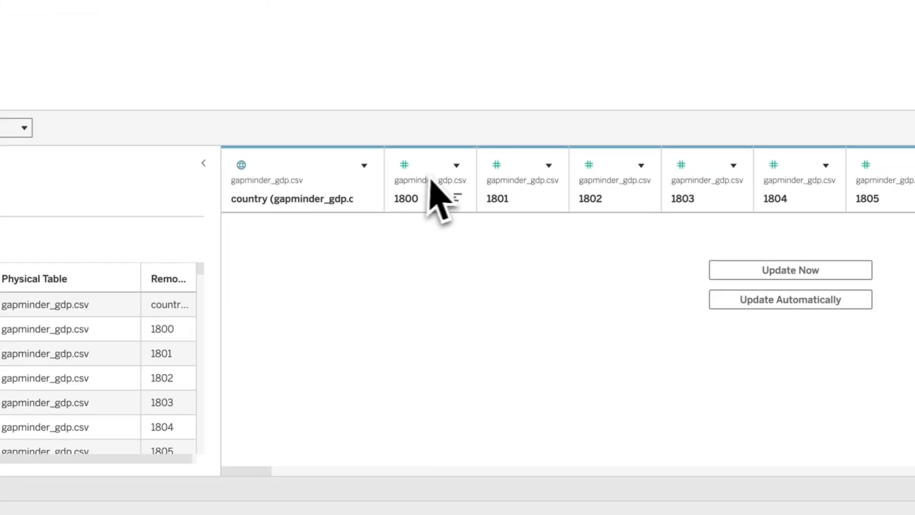
left_click(430, 179)
left_click_drag(248, 470, 888, 472)
left_click(844, 164, "shift")
right_click(845, 164)
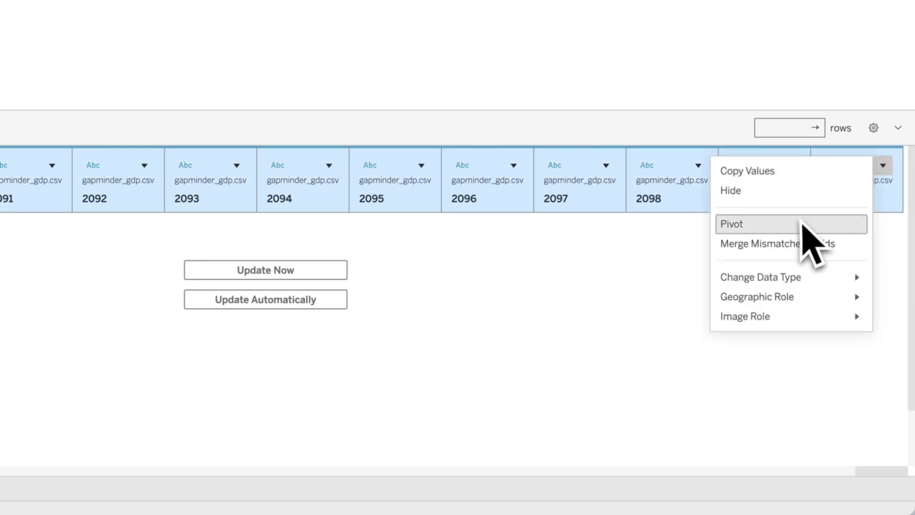
left_click(800, 224)
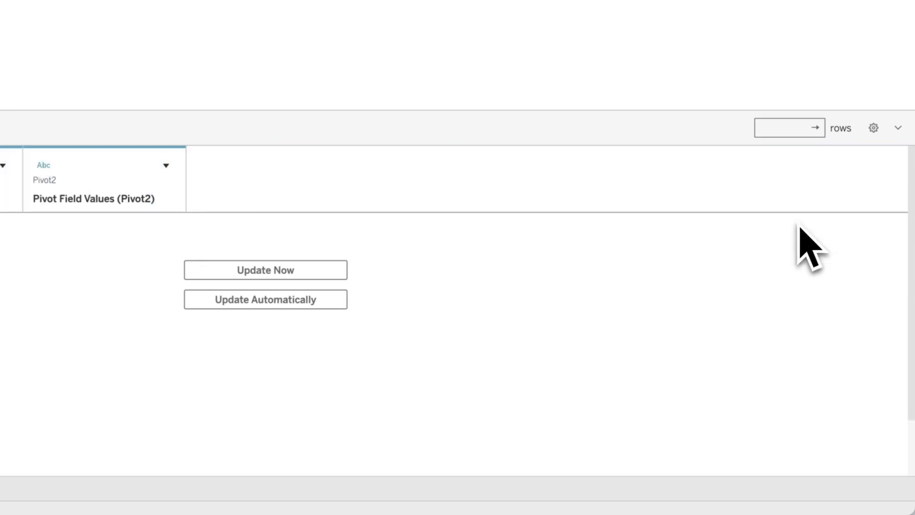
- Try to rename the gdp table's pivoted field names column to year
double_click(291, 341)
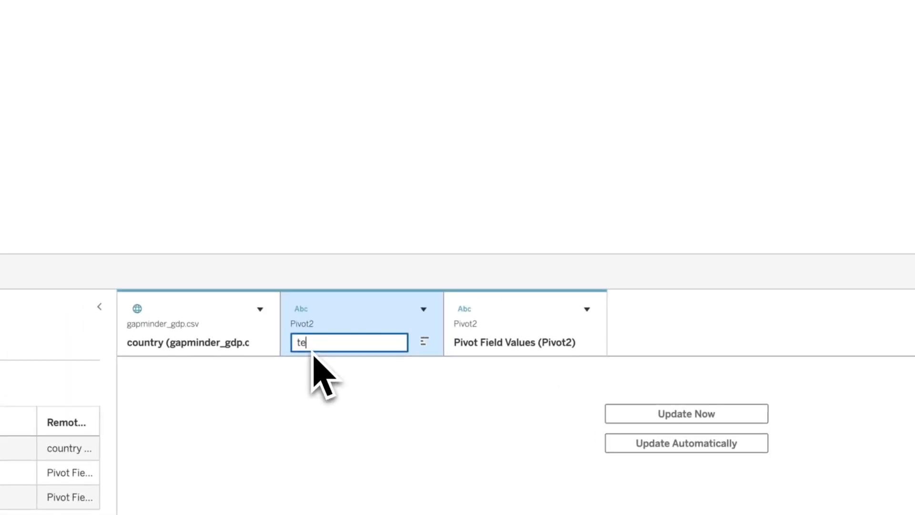
type("year")
key("Return")
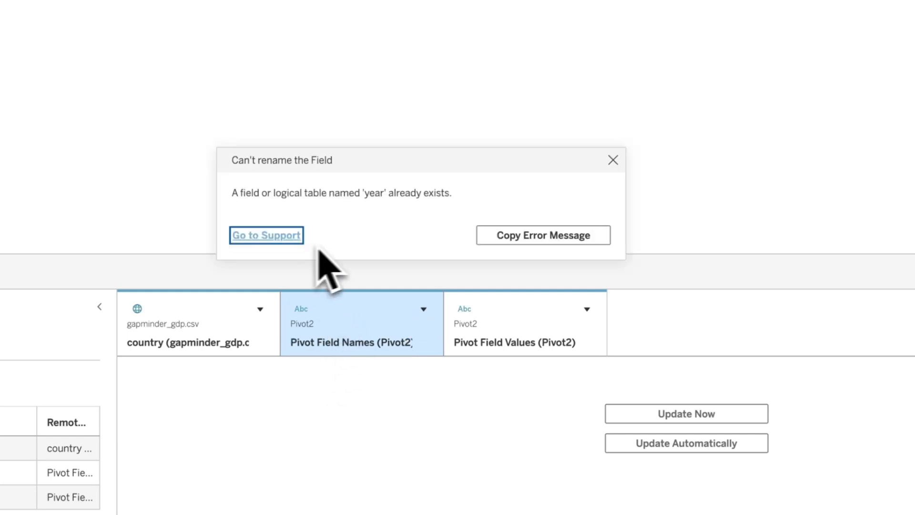
left_click(613, 161)
- Rename the gdp table's pivoted field names column to year - gdp and change its data type to a number
double_click(372, 354)
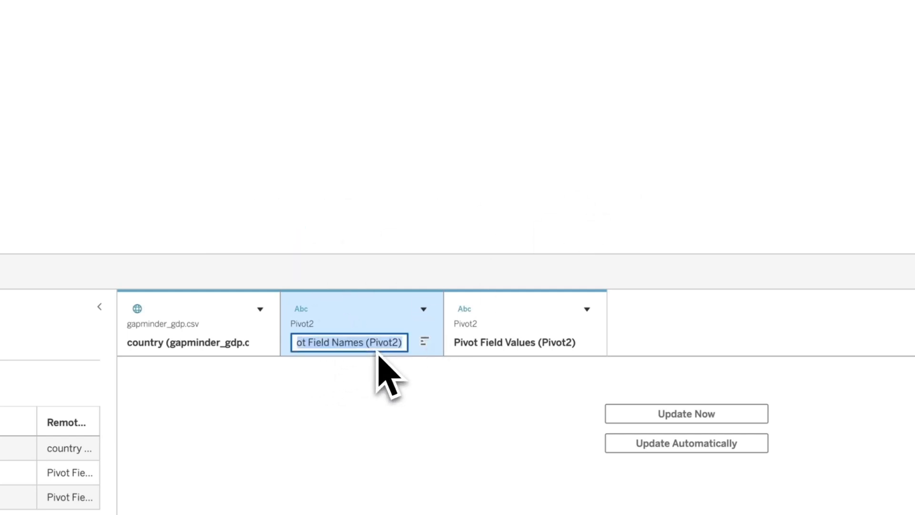
type("year -")
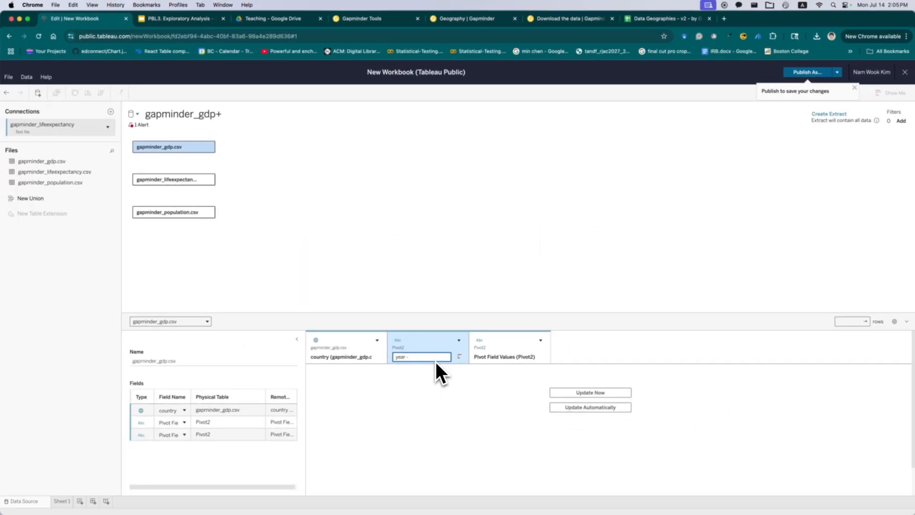
type(" gdp")
key("Return")
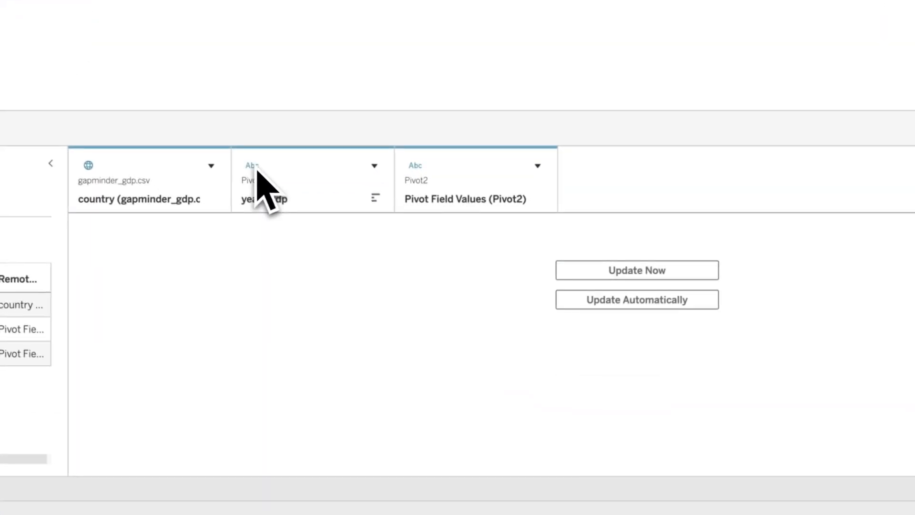
left_click(257, 170)
left_click(329, 187)
- Rename the gdp table's pivoted values column to gdp and update the preview
left_click(476, 204)
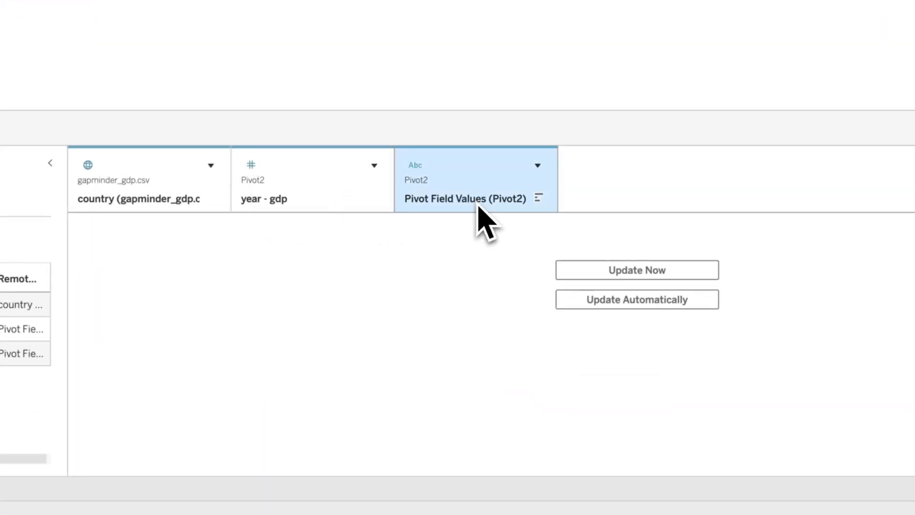
double_click(478, 200)
type("gdp")
left_click(618, 270)
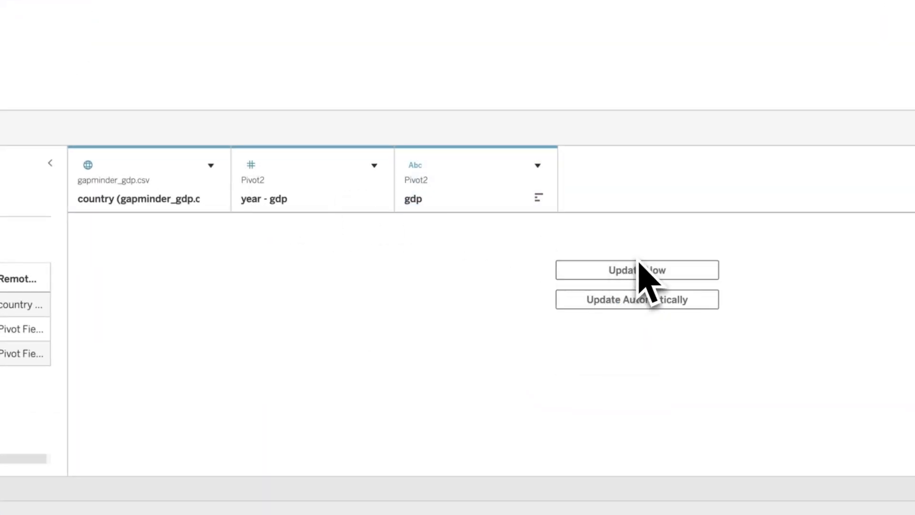
left_click(636, 268)
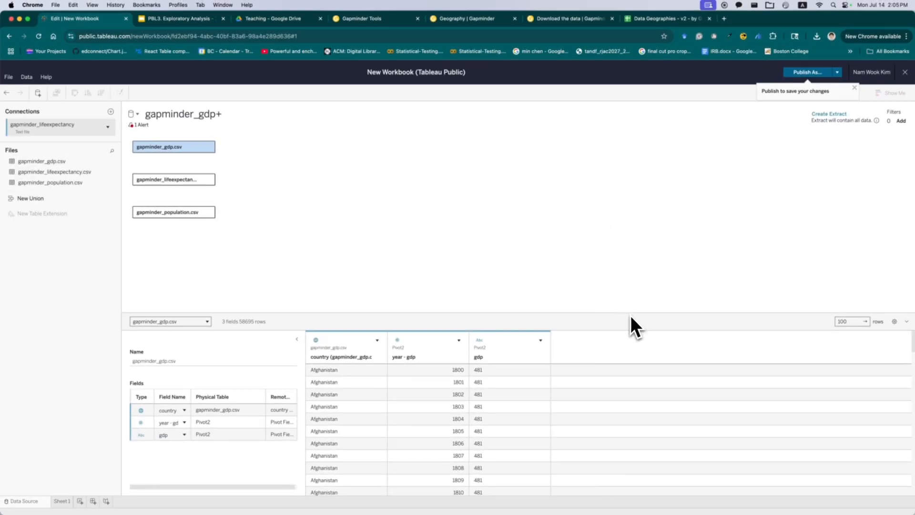
- Create a calculated field named gdp - number from the gdp column using the pasted suffix-conversion formula
left_click(504, 353)
left_click(540, 340)
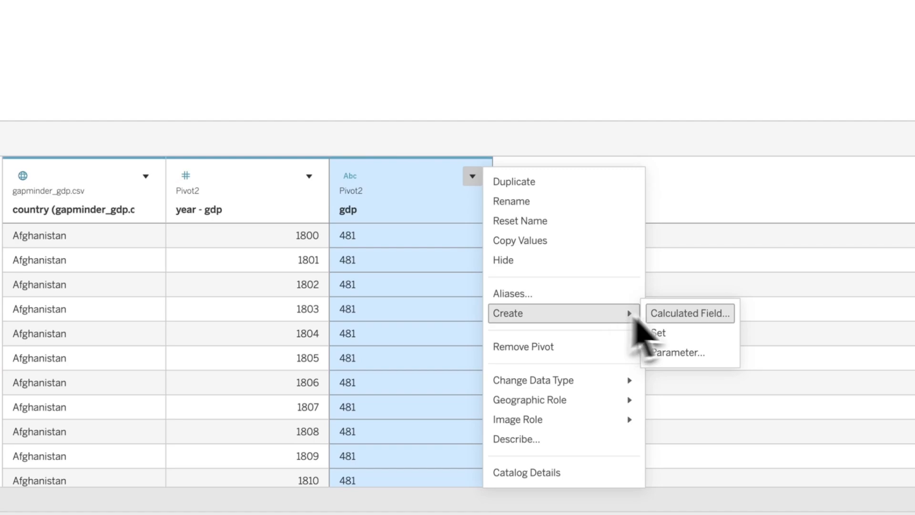
left_click(649, 408)
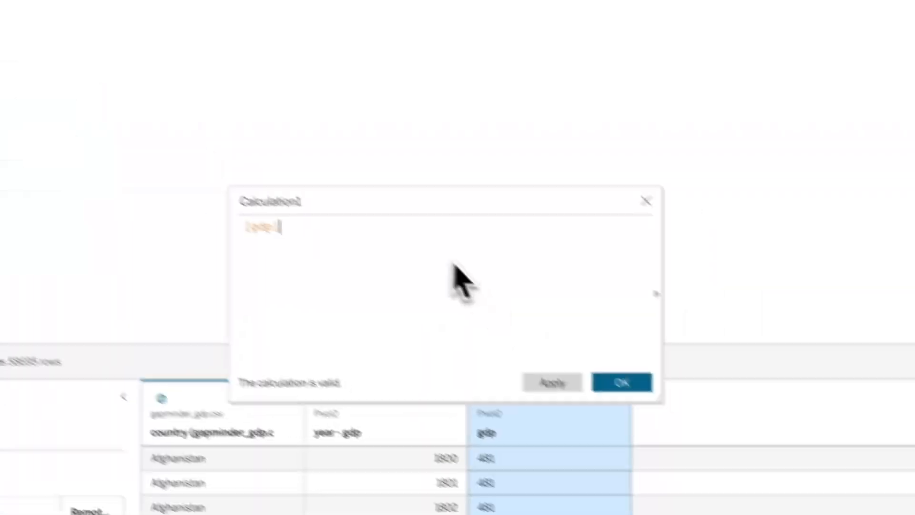
key("ctrl+v")
double_click(276, 187)
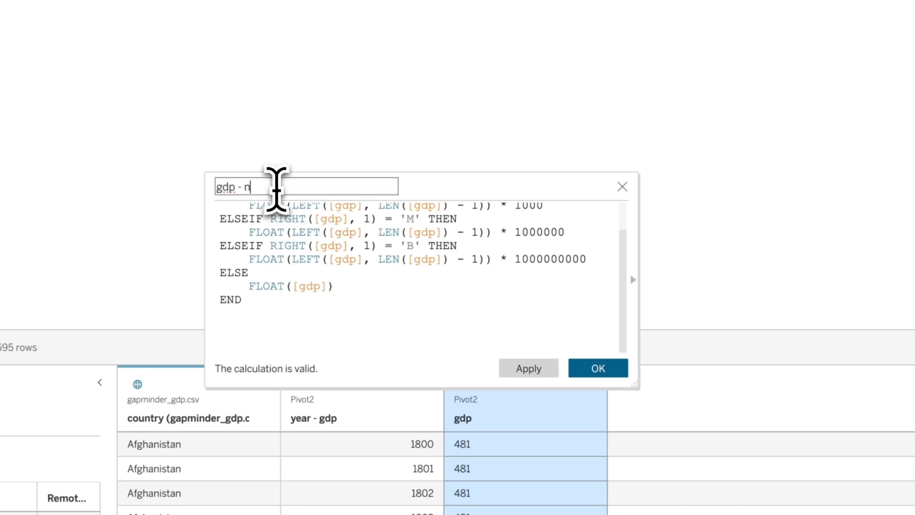
left_click(599, 371)
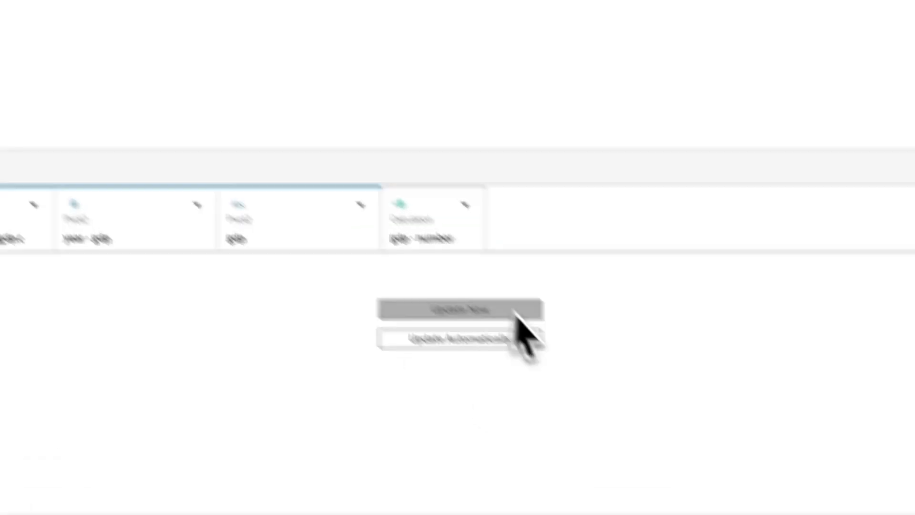
left_click(516, 310)
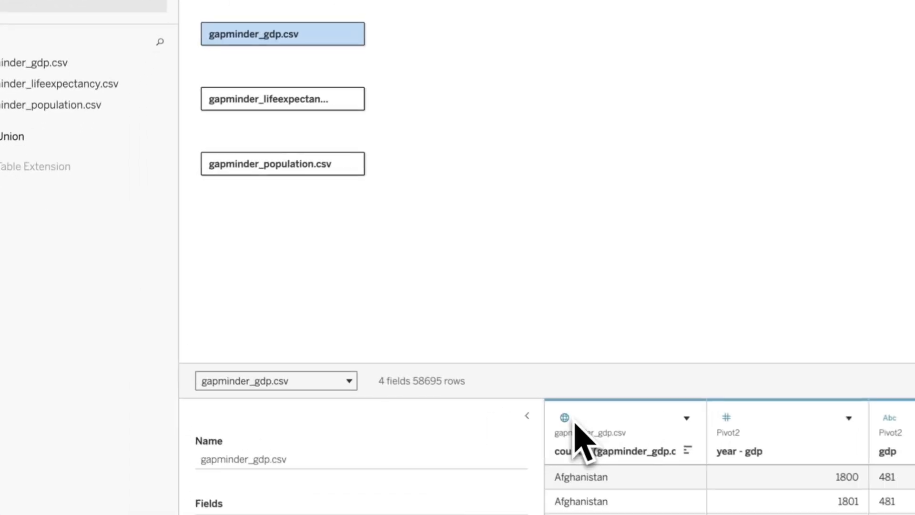
- Examine the country fields' data types in the gdp, life expectancy and population tables and open the data source alert
left_click(317, 340)
left_click(339, 298)
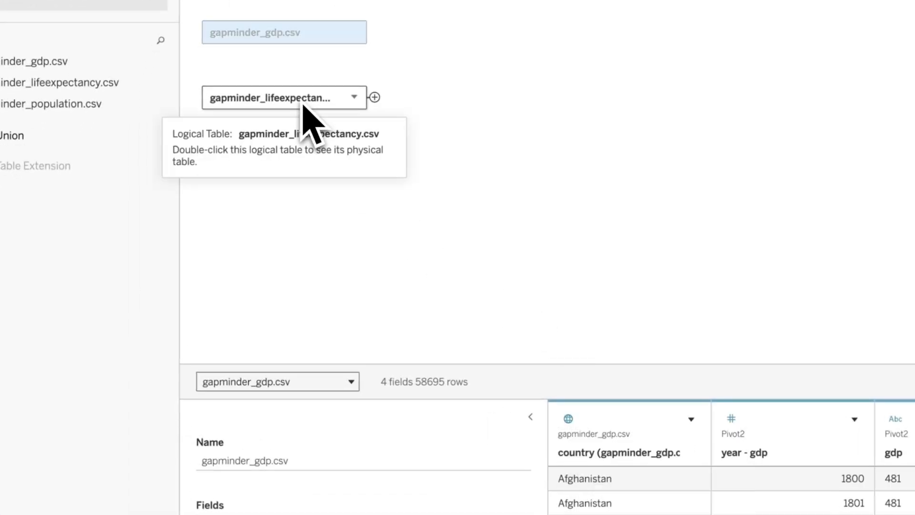
left_click(303, 101)
left_click(282, 352)
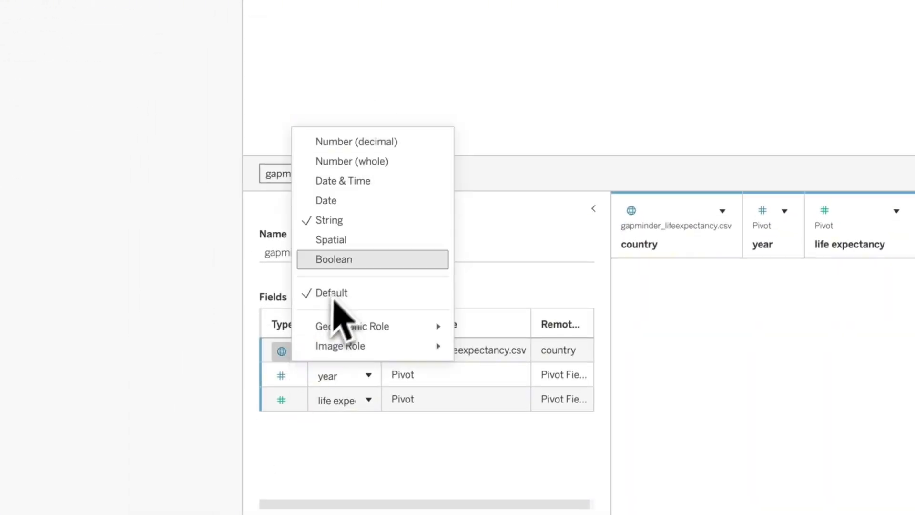
left_click(305, 0)
left_click(285, 358)
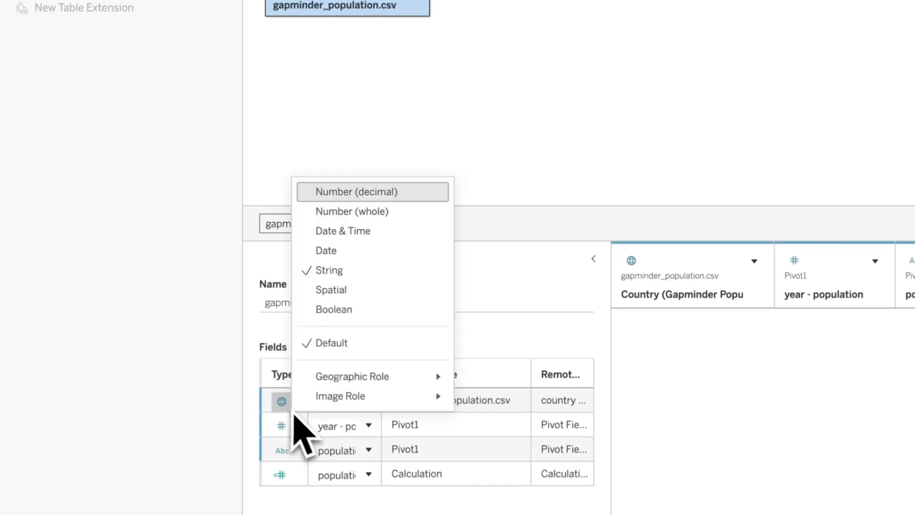
left_click(399, 117)
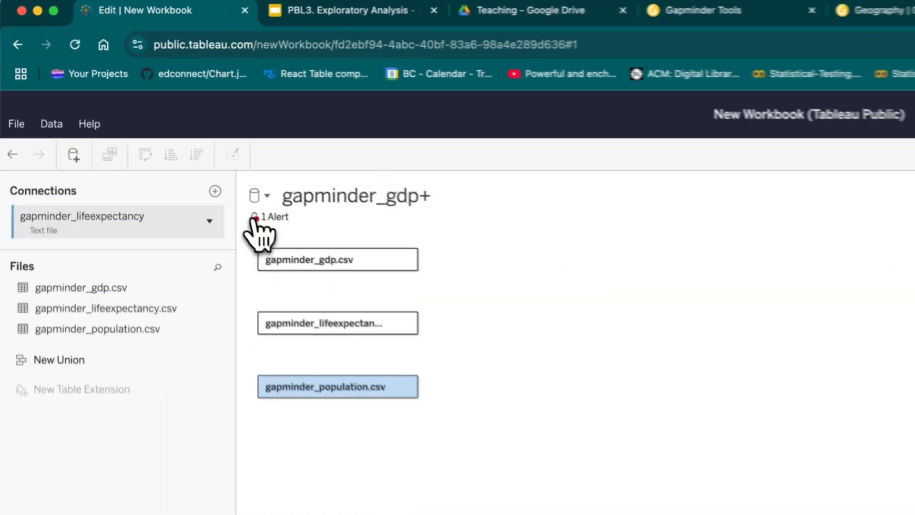
left_click(135, 125)
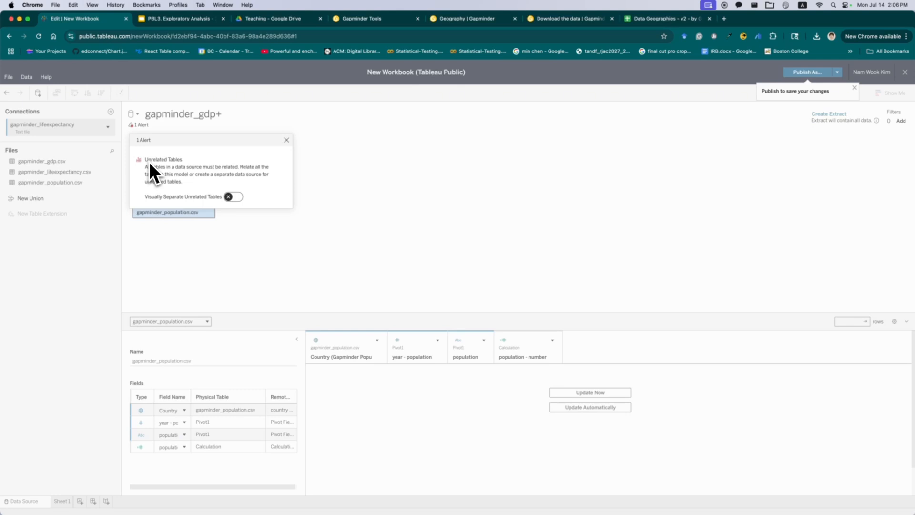
- Turn on visually separated unrelated tables and relate the gdp and life expectancy tables on year - gdp = year and country = country
left_click(232, 197)
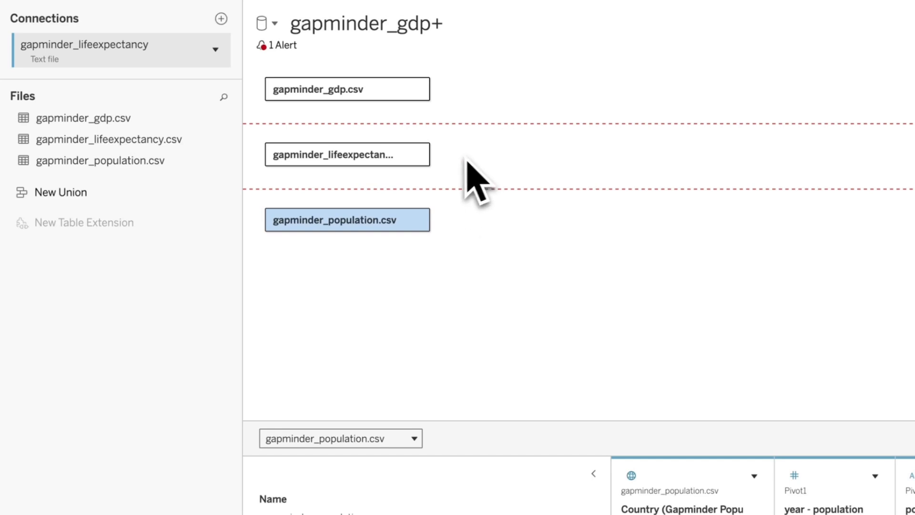
left_click_drag(373, 155, 368, 221)
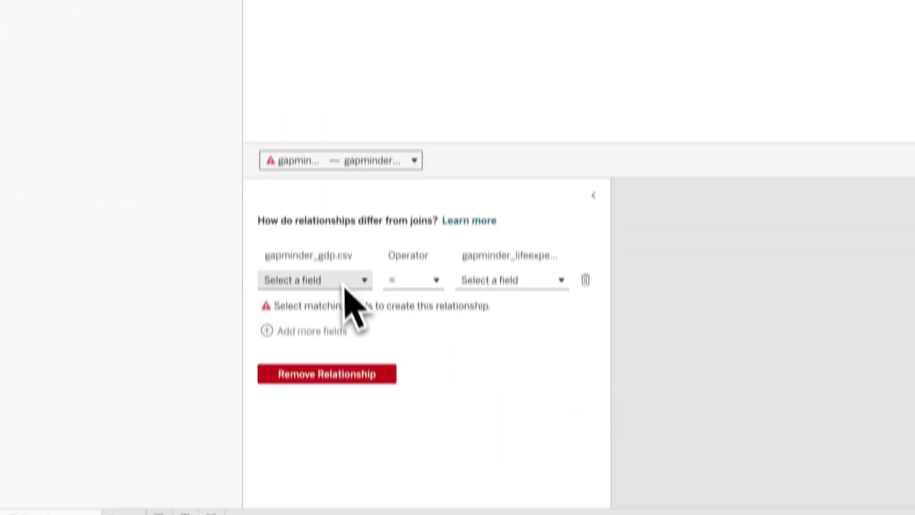
left_click(334, 280)
left_click(347, 348)
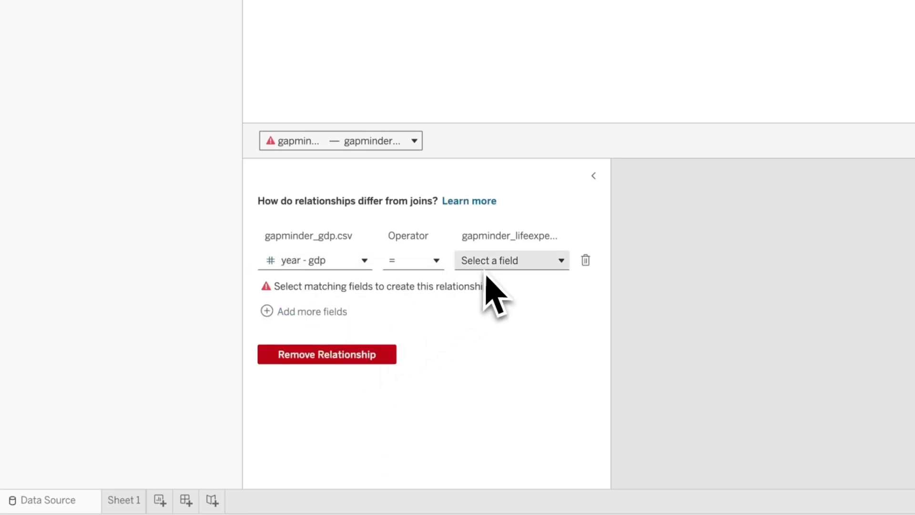
left_click(485, 272)
left_click(502, 307)
left_click(331, 312)
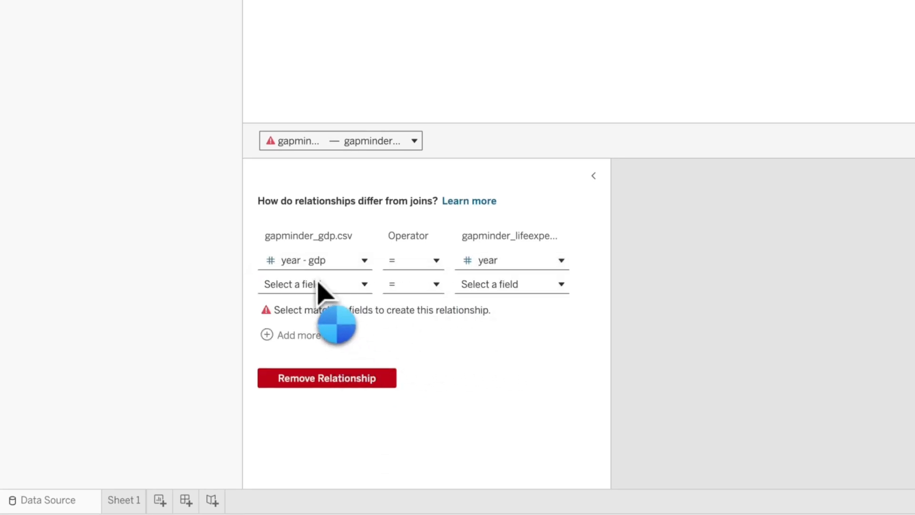
left_click(339, 287)
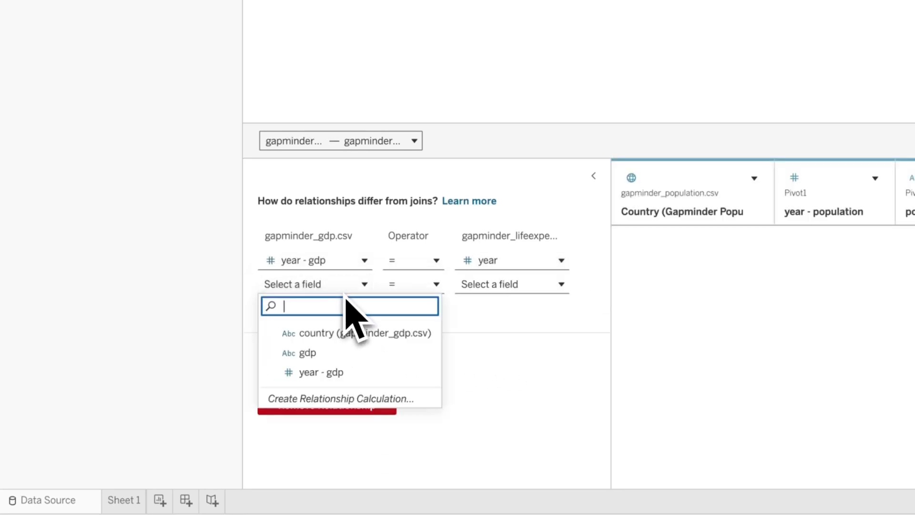
left_click(367, 334)
left_click(486, 285)
left_click(505, 329)
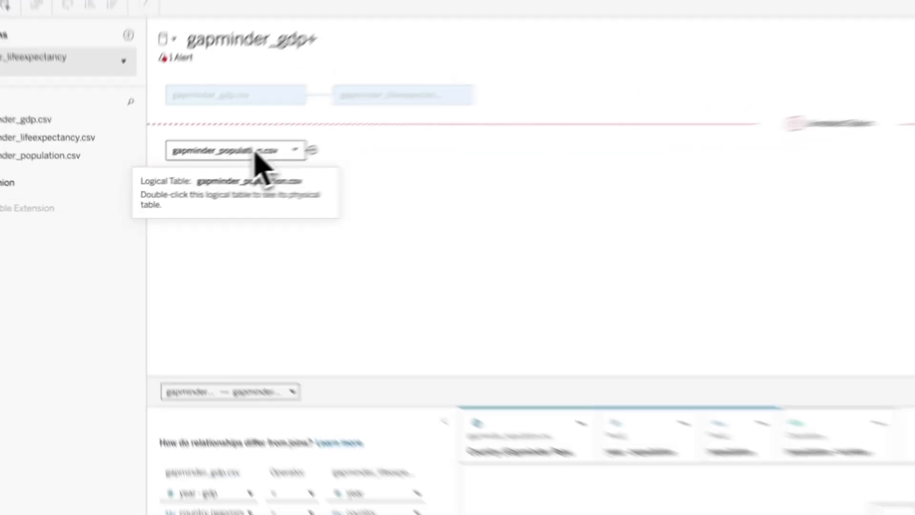
- Relate the population table to life expectancy on country = Country (Gapminder Population.Csv) and year = year - population, then update the preview
left_click_drag(186, 178, 359, 186)
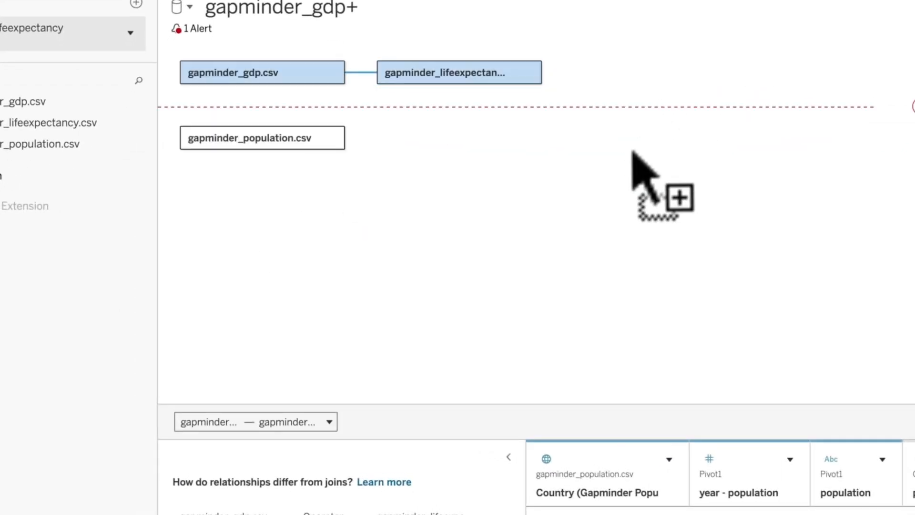
left_click_drag(633, 152, 576, 180)
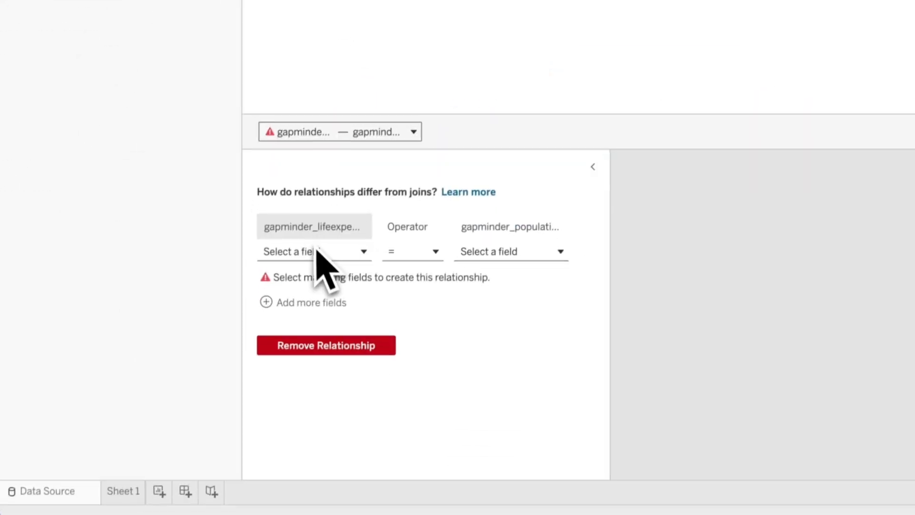
left_click(316, 252)
left_click(329, 298)
left_click(520, 251)
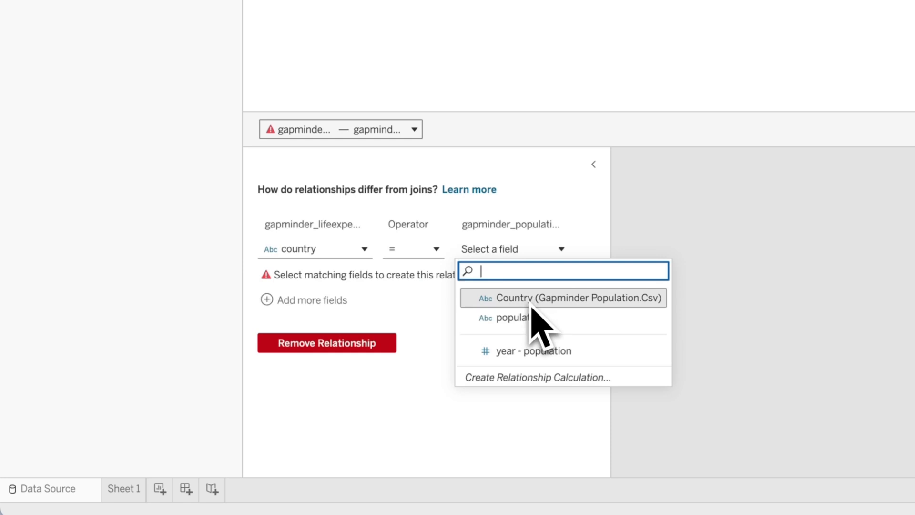
left_click(532, 299)
left_click(310, 299)
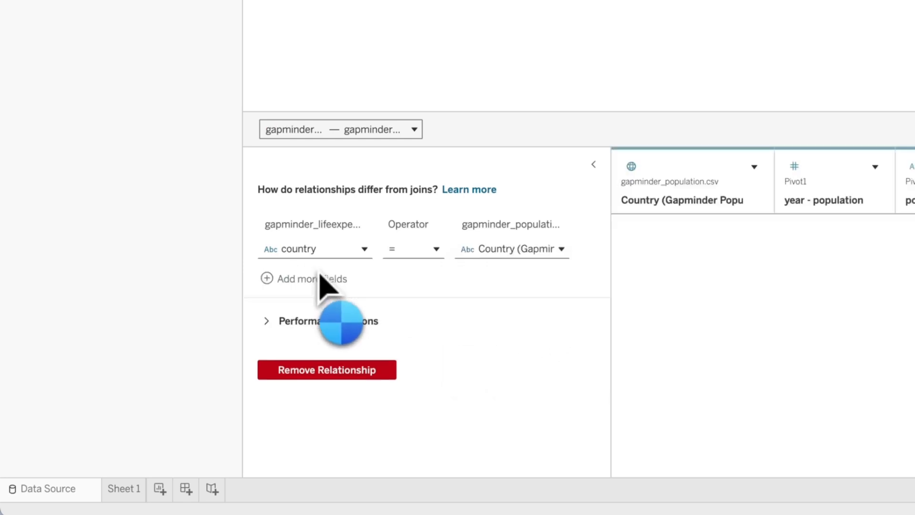
left_click(331, 279)
left_click(341, 361)
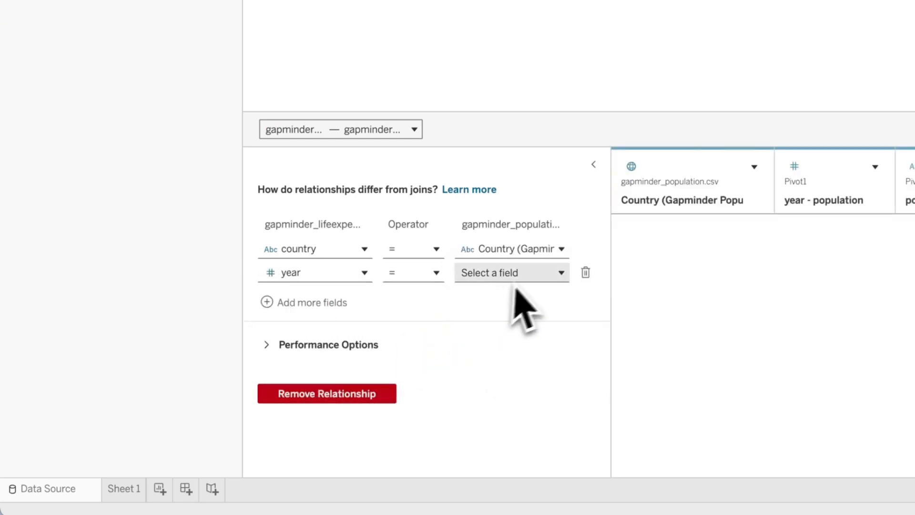
left_click(515, 283)
left_click(529, 322)
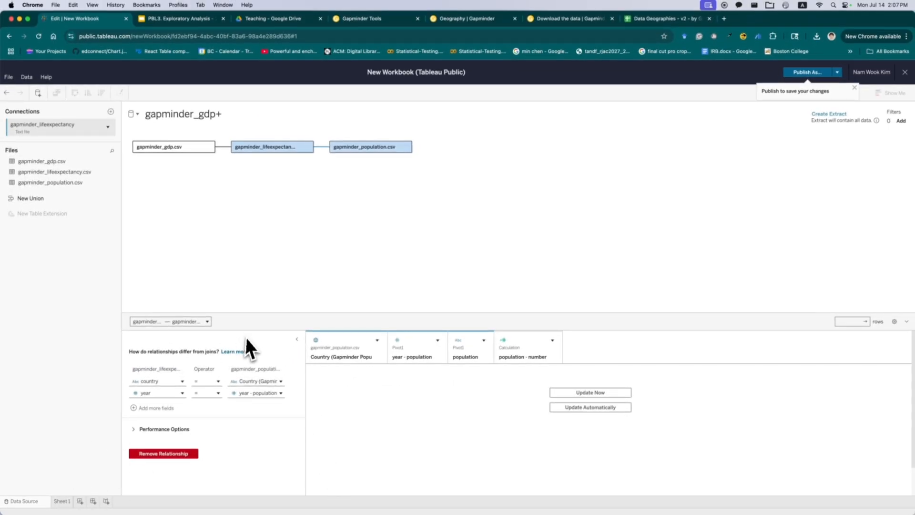
left_click(560, 393)
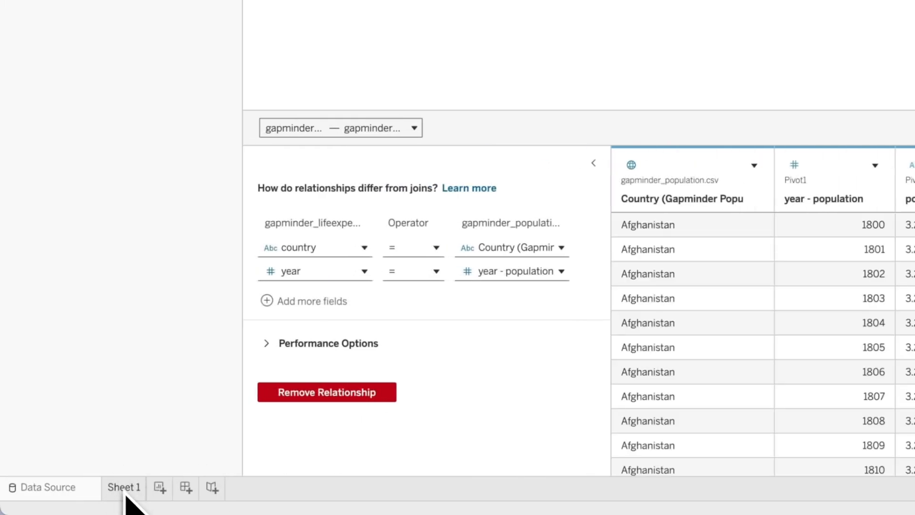
- Open Sheet 1 and rename it scatter plot
left_click(123, 496)
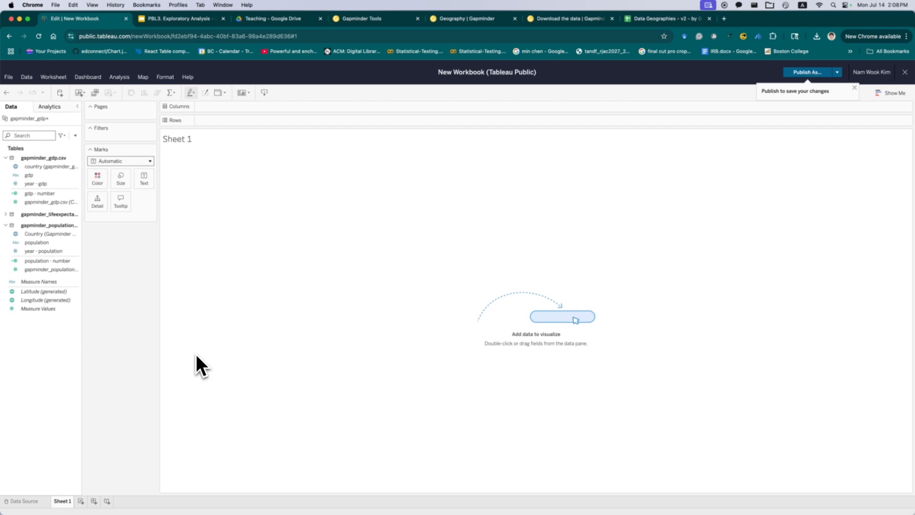
double_click(62, 501)
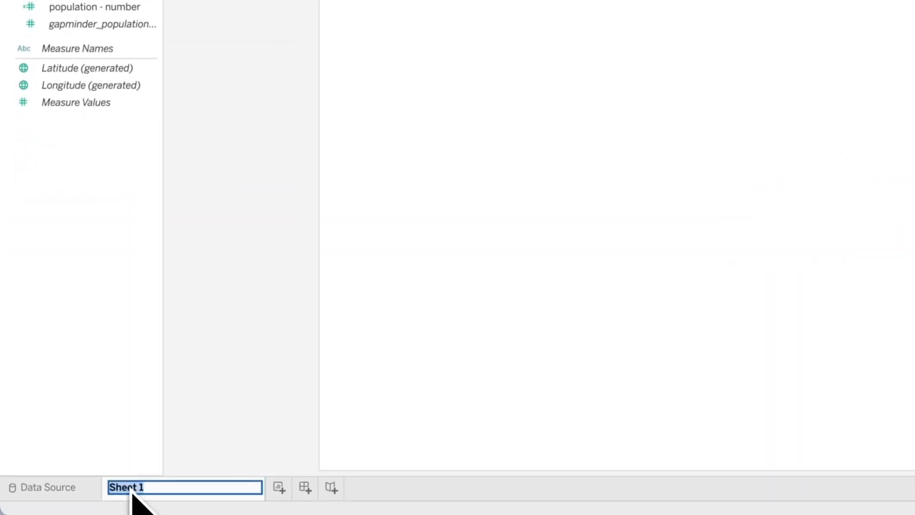
type("scatter plot")
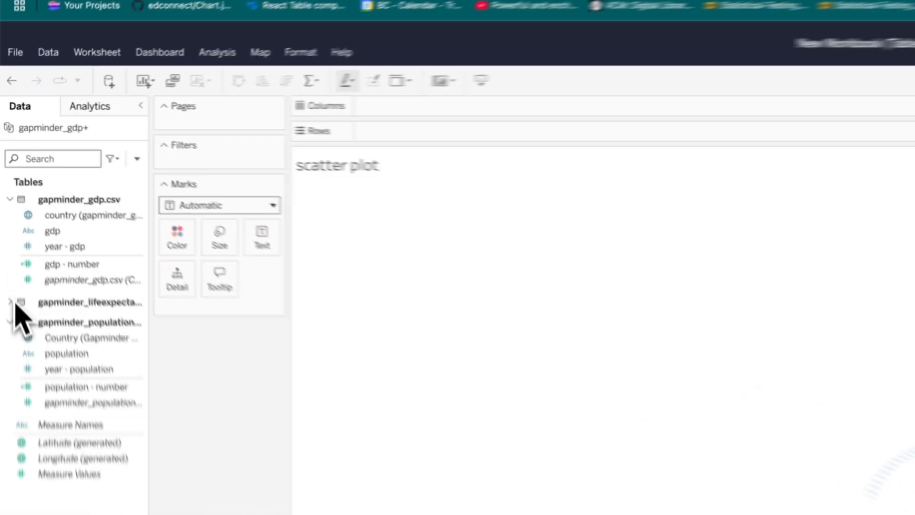
- Build a scatter plot with life expectancy on Rows, gdp - number on Columns and country on Detail
left_click(6, 214)
left_click_drag(36, 241, 238, 120)
left_click_drag(476, 119, 476, 94)
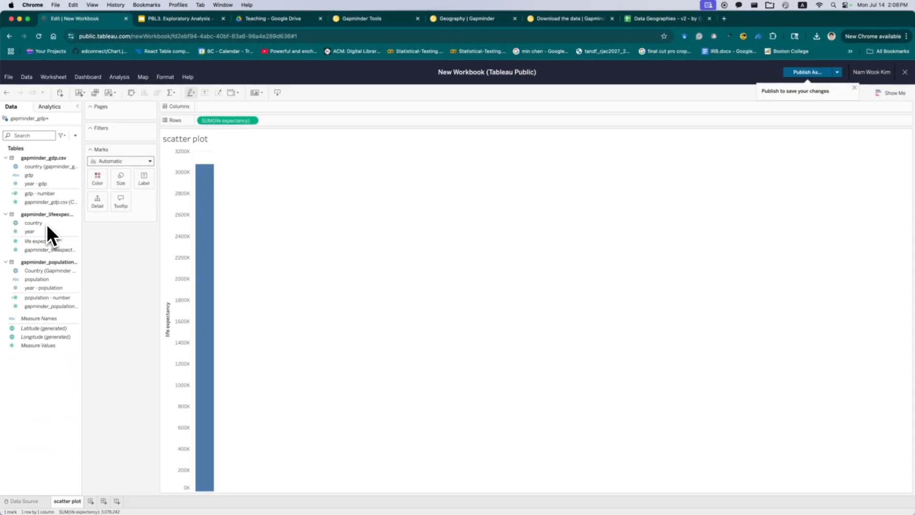
left_click_drag(45, 193, 231, 112)
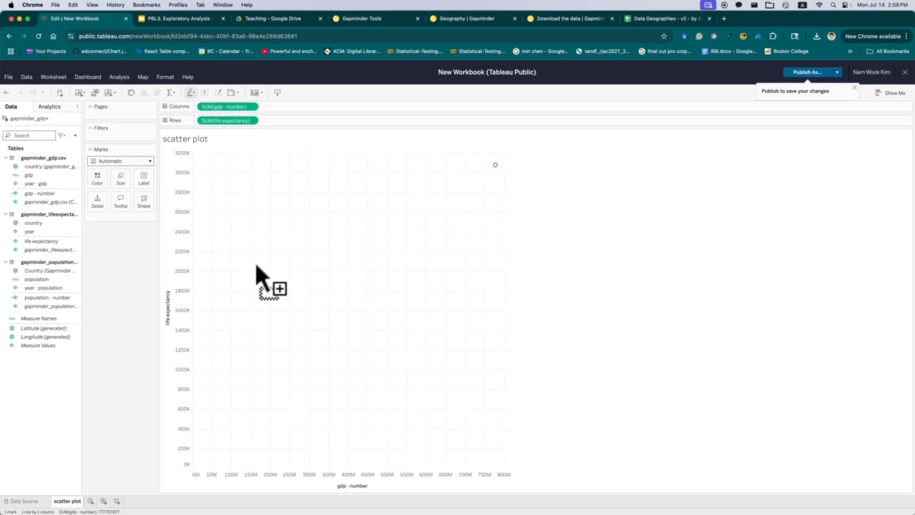
mouse_move(496, 169)
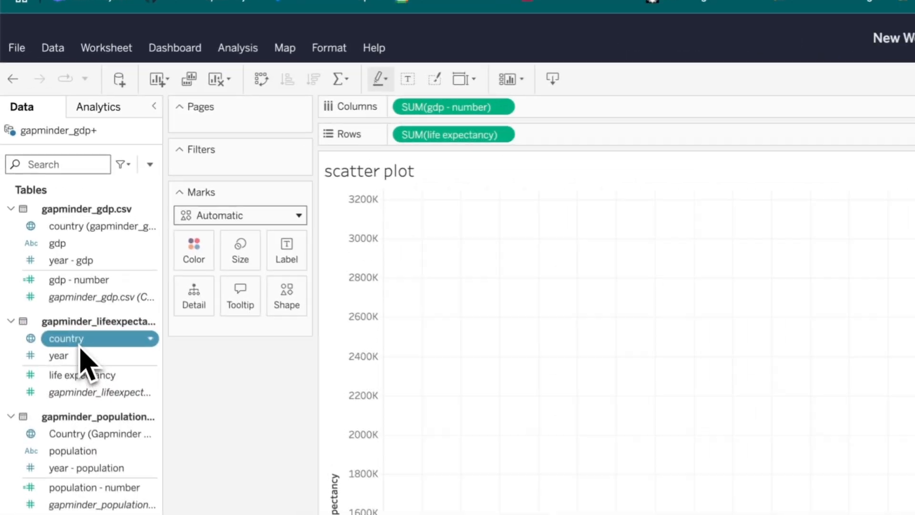
mouse_move(40, 223)
left_mouse_down()
mouse_move(80, 176)
mouse_move(45, 224)
left_mouse_up()
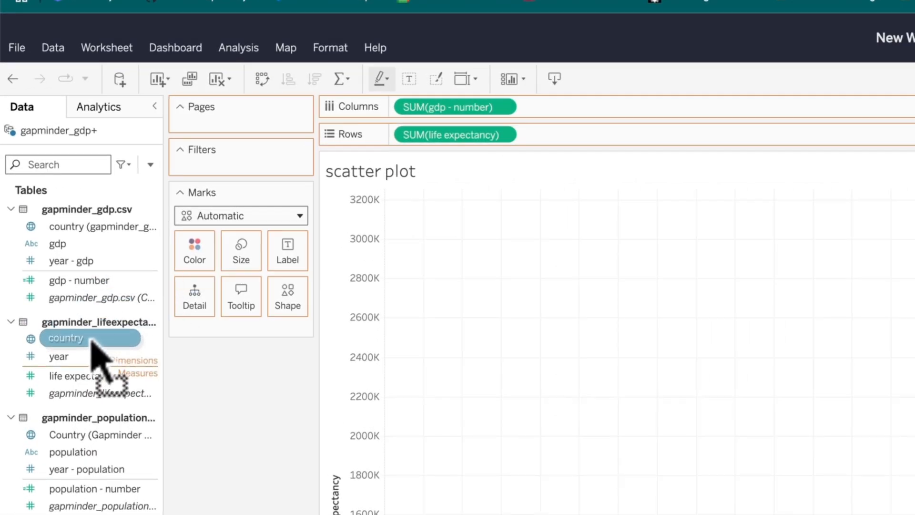
left_click_drag(92, 340, 200, 286)
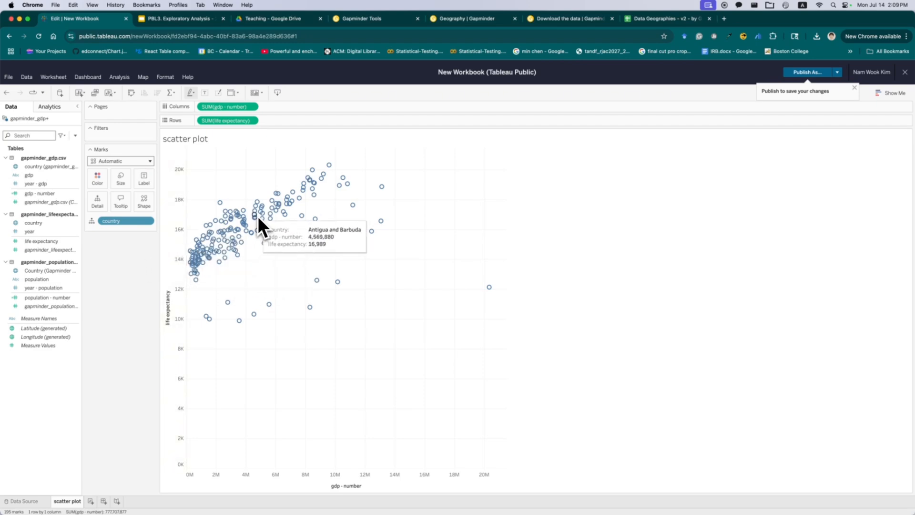
- Add the life expectancy year field as a filter and show its filter card
left_click_drag(77, 231, 122, 148)
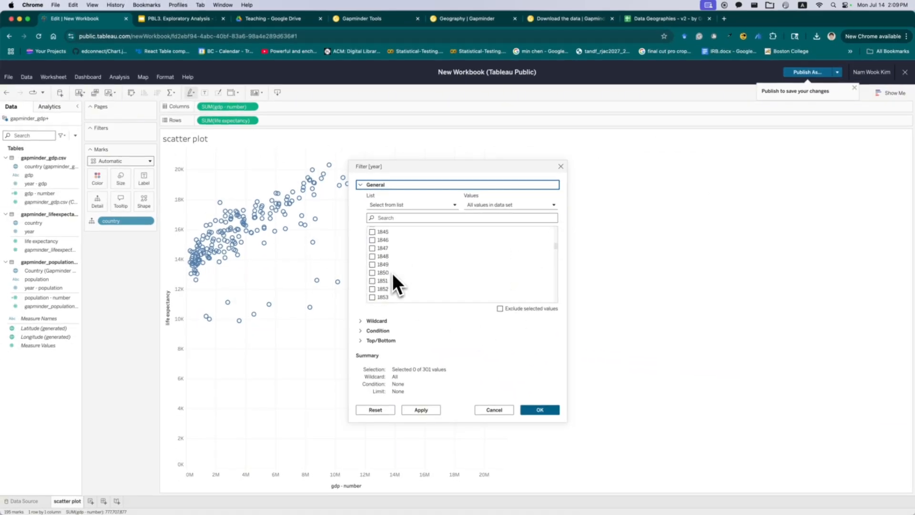
scroll(393, 274, "down", 5)
left_click(539, 410)
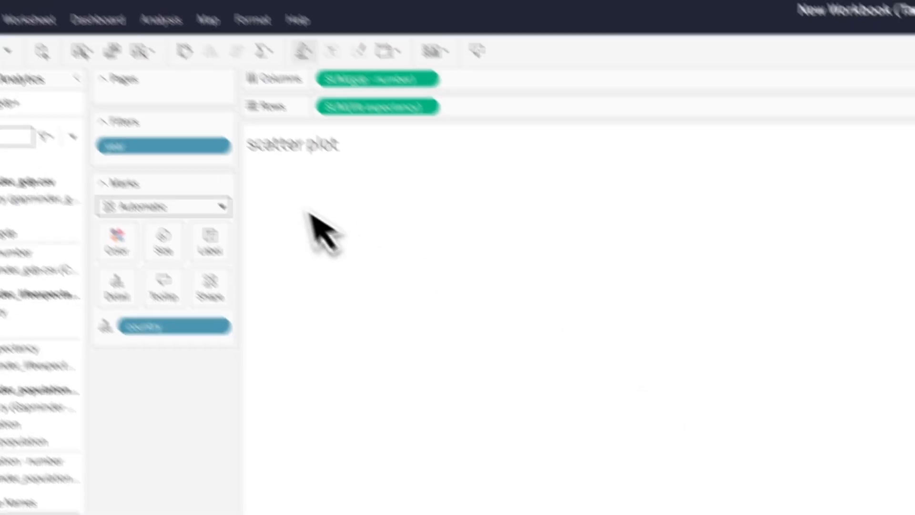
left_click(222, 148)
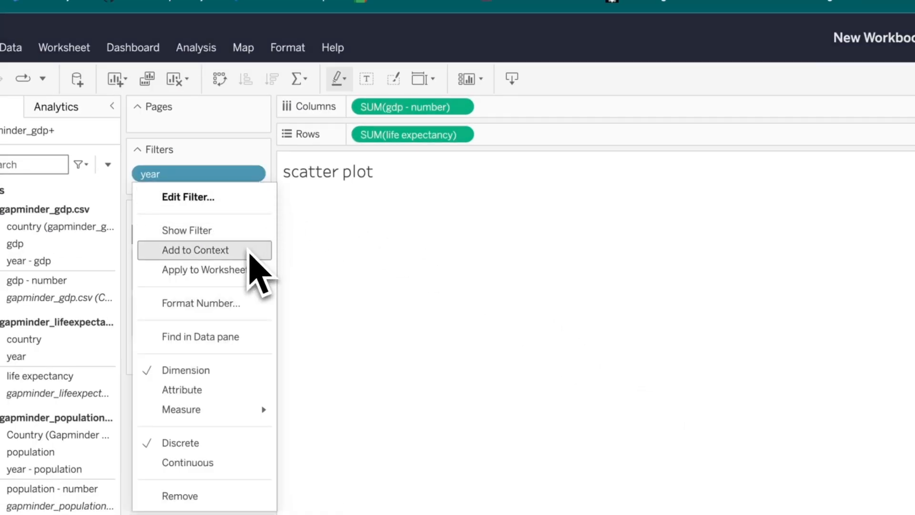
left_click(248, 234)
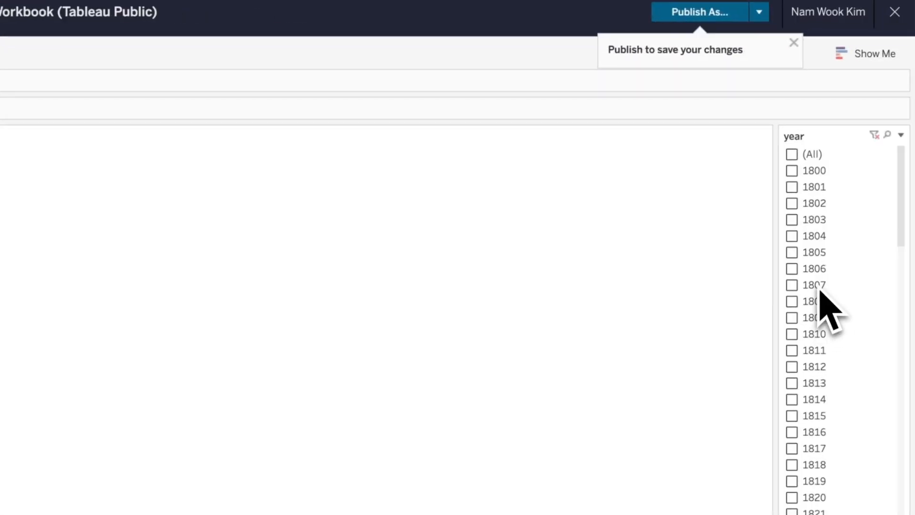
- Tick the years 1825 and 1826 in the year filter card
scroll(818, 305, "down", 5)
left_click(794, 258)
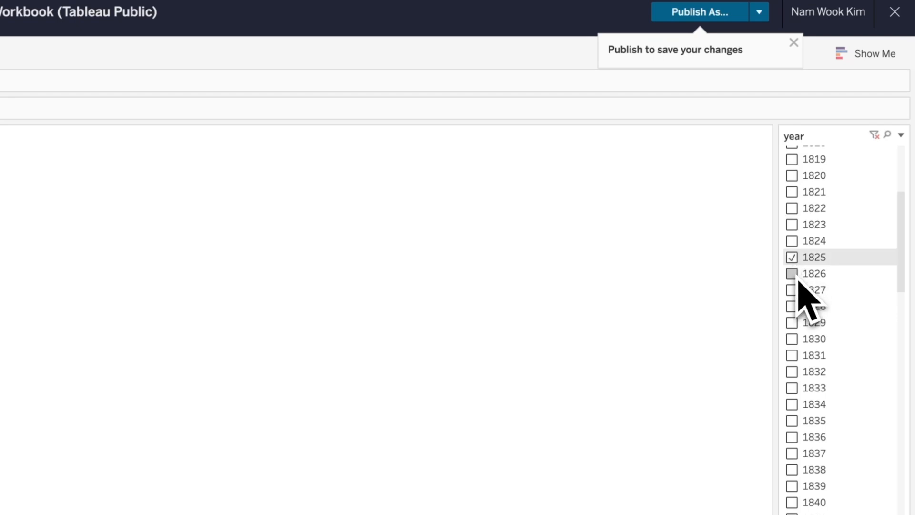
left_click(797, 280)
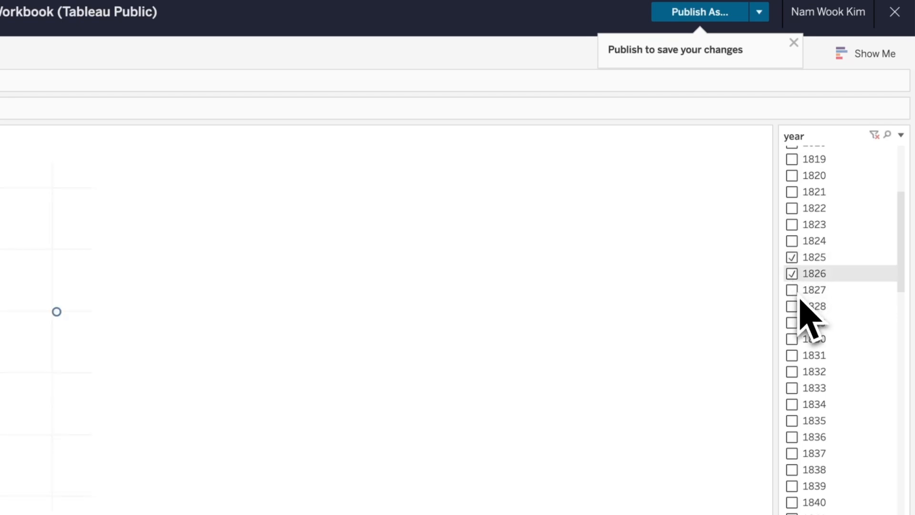
- Switch the year filter card to a single value slider and step it to 2040
left_click(900, 136)
left_click(820, 361)
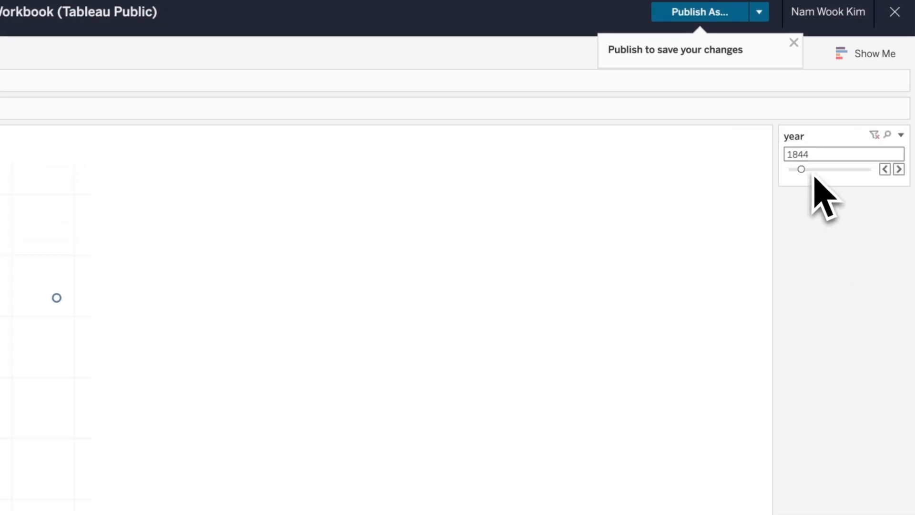
left_click_drag(815, 175, 825, 179)
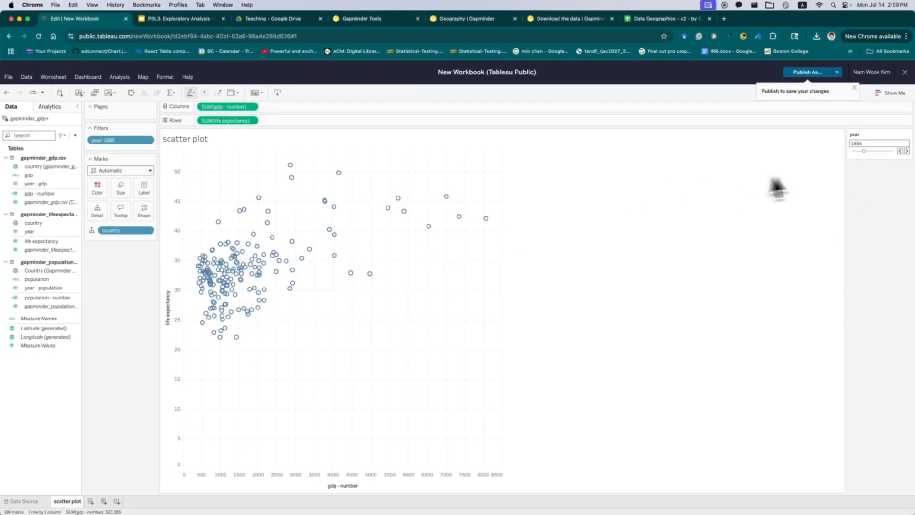
left_click(885, 151)
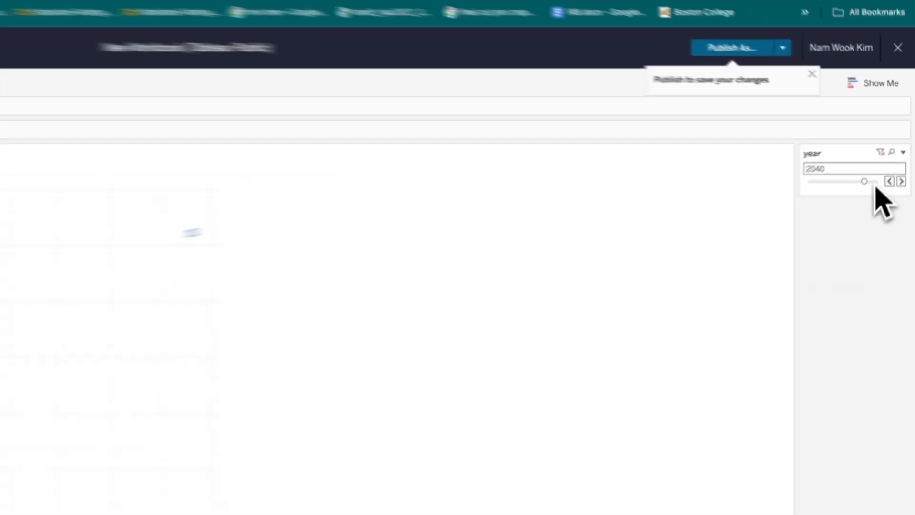
left_click(891, 152)
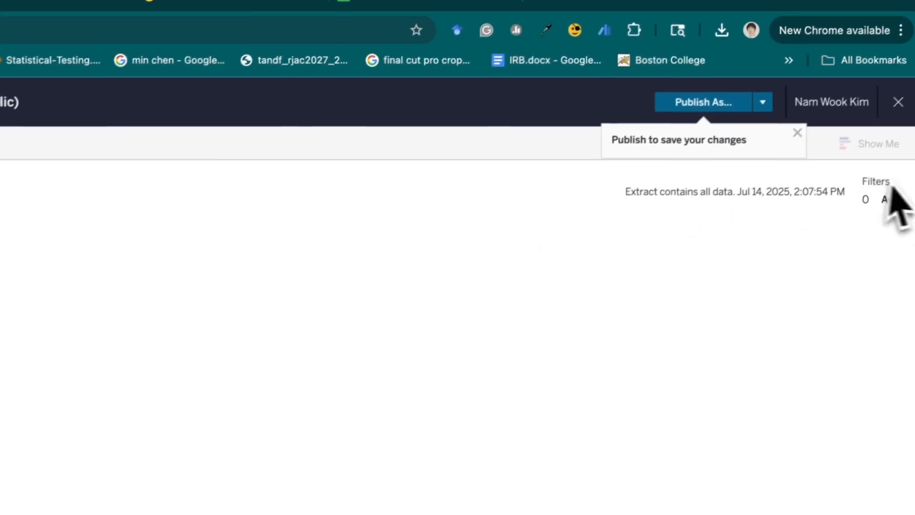
- Add a data source filter on the life expectancy year with the condition formula [year]<=2025
left_click(889, 204)
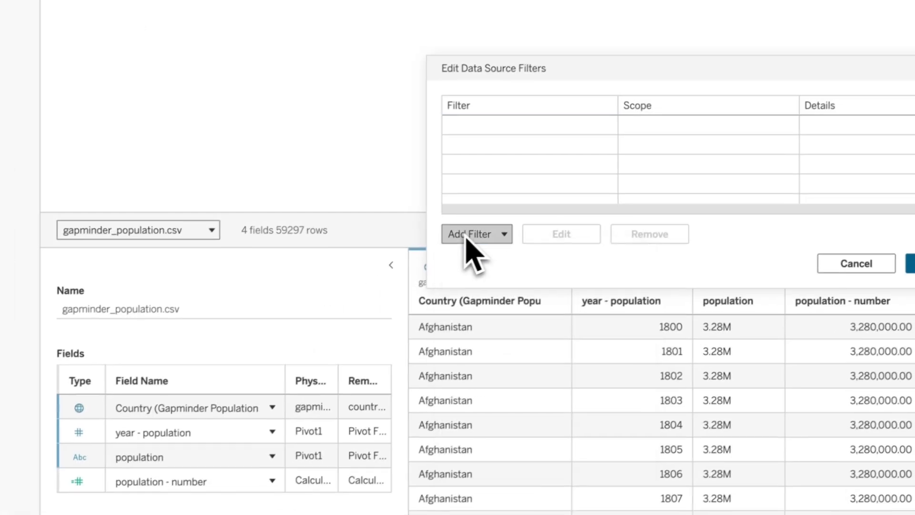
left_click(471, 234)
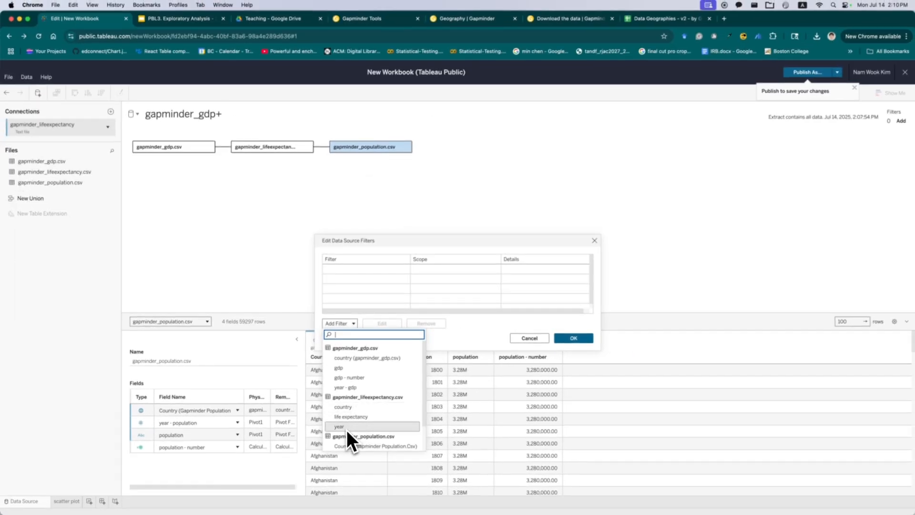
left_click(347, 428)
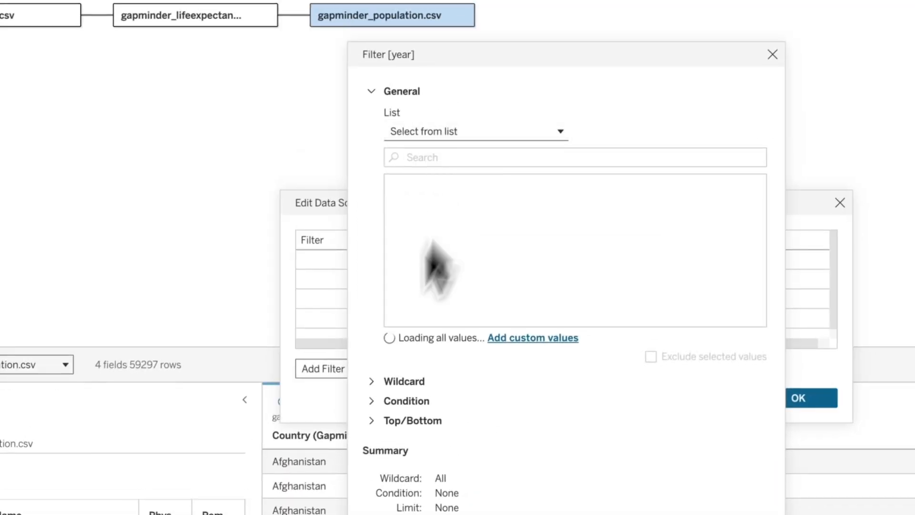
left_click(481, 238)
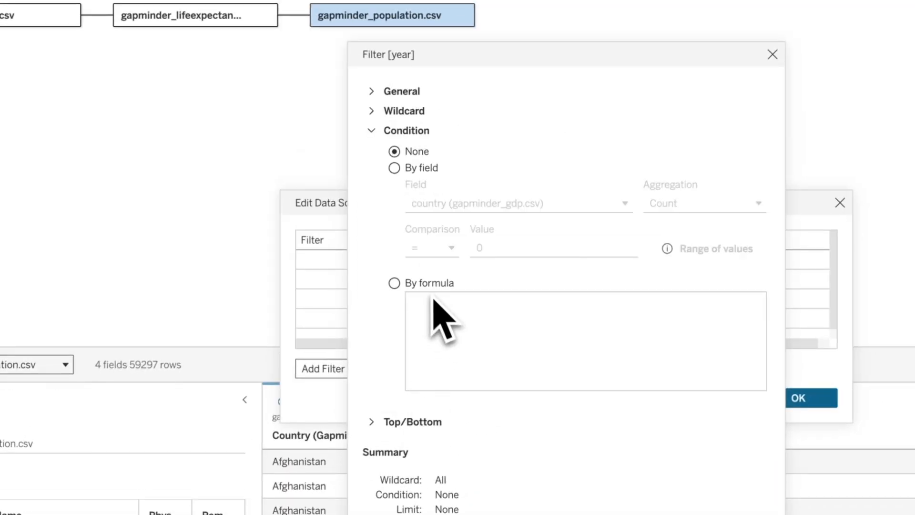
type("[year]>")
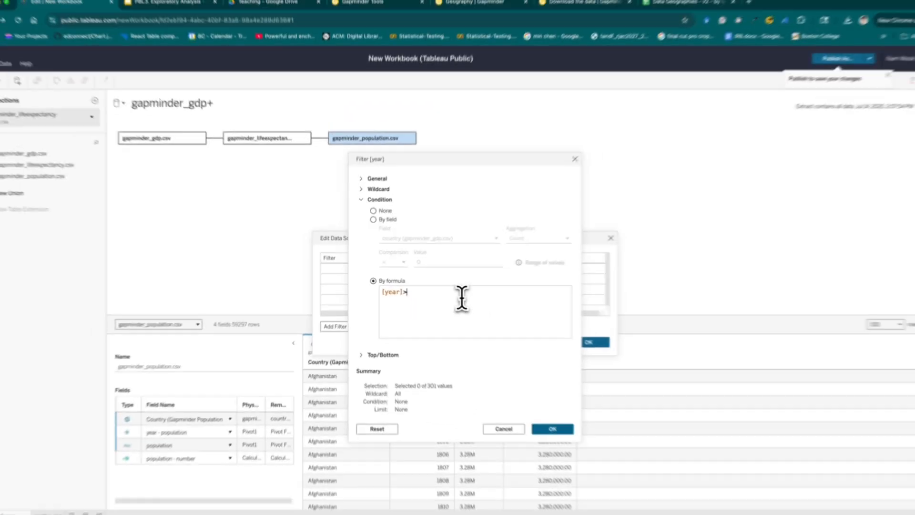
key("BackSpace")
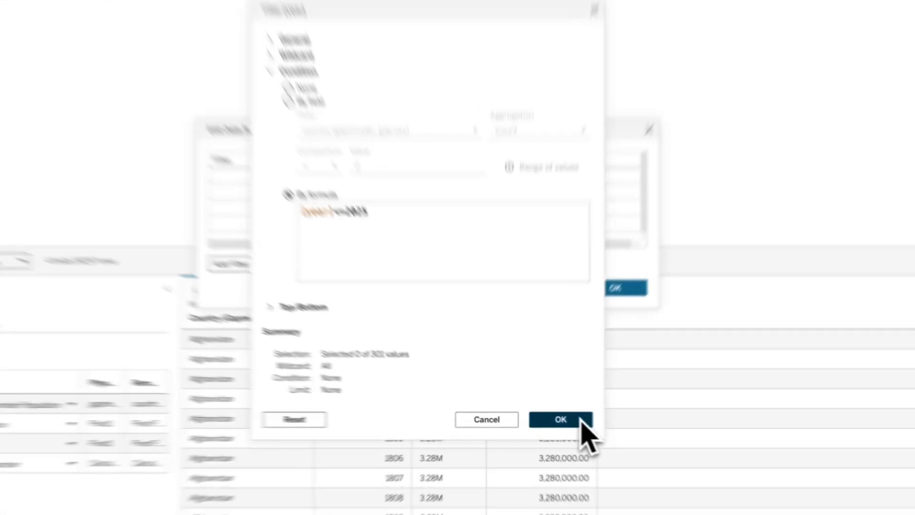
left_click(543, 420)
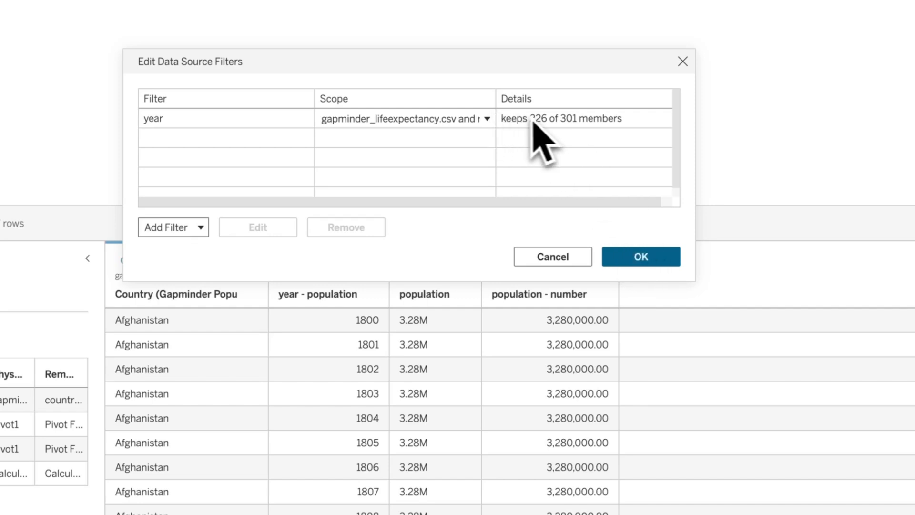
left_click(618, 254)
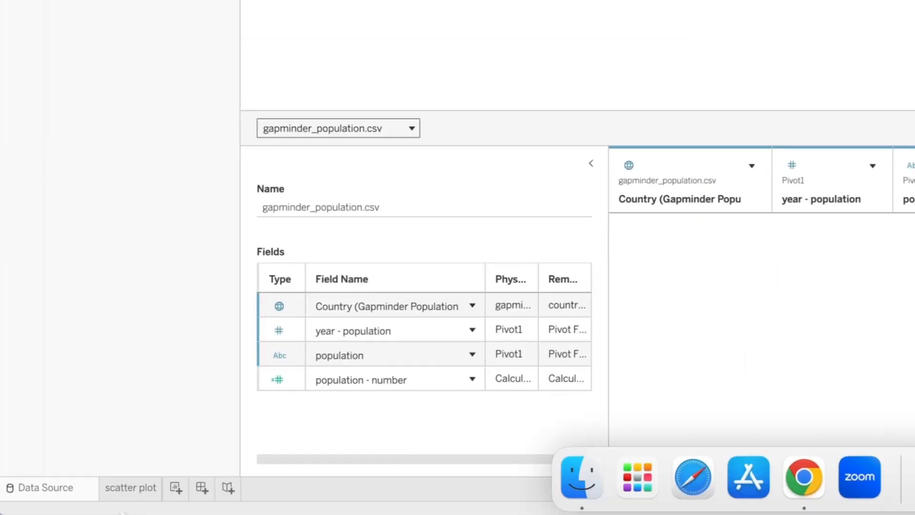
- Return to the scatter plot sheet and slide the year filter to 2025
left_click(132, 488)
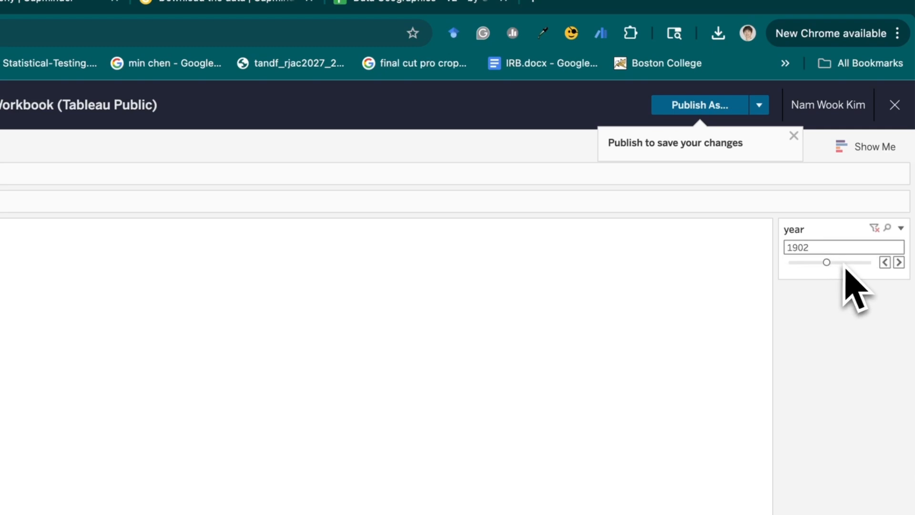
left_click_drag(845, 265, 882, 265)
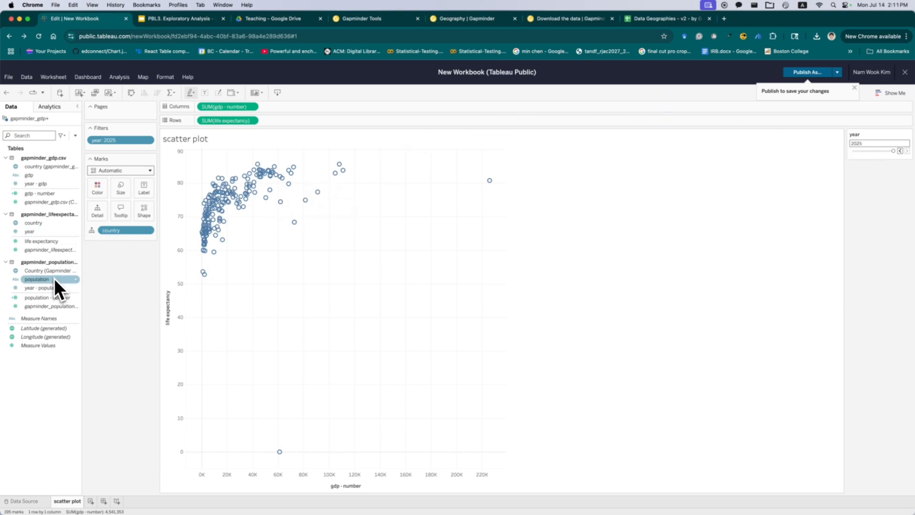
- Put population - number on Size and enlarge the mark size
left_click_drag(50, 296, 127, 196)
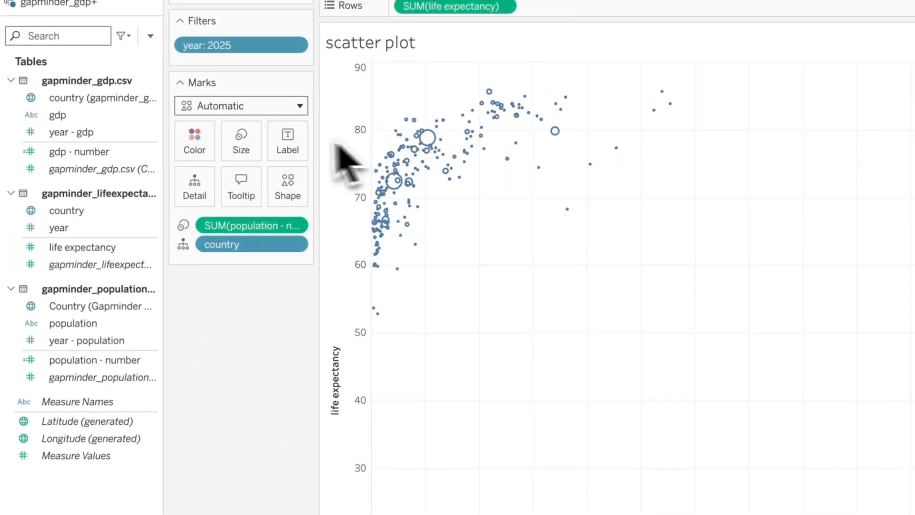
left_click(245, 146)
left_click_drag(336, 181, 374, 186)
left_click(275, 343)
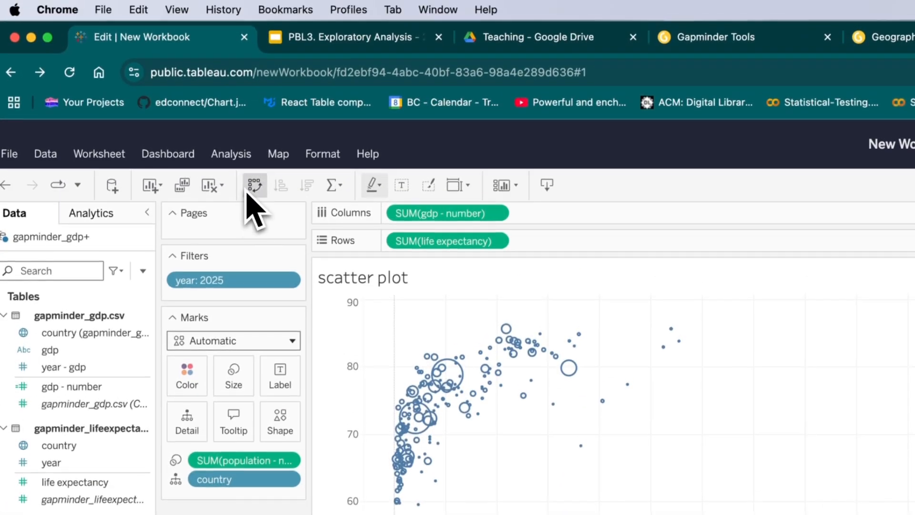
- Try swapping the axes and changing the view's fit setting
left_click(260, 6)
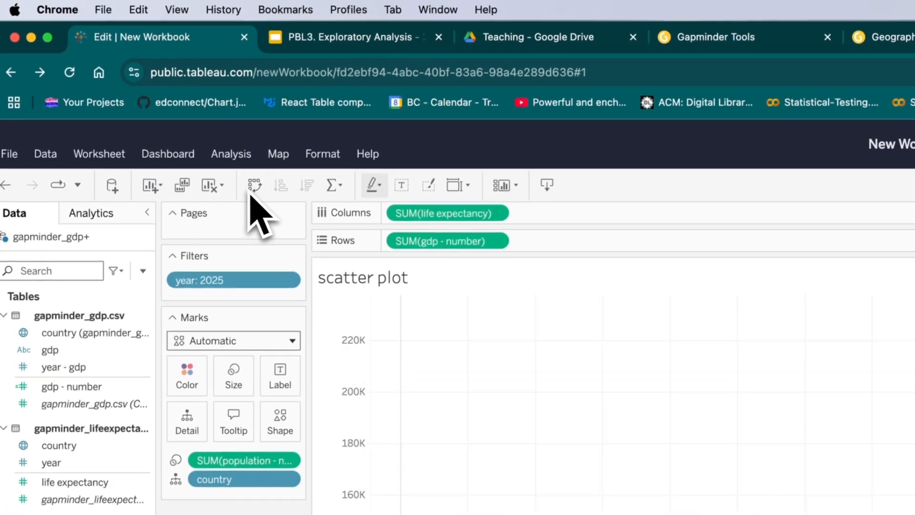
left_click(255, 186)
left_click(464, 185)
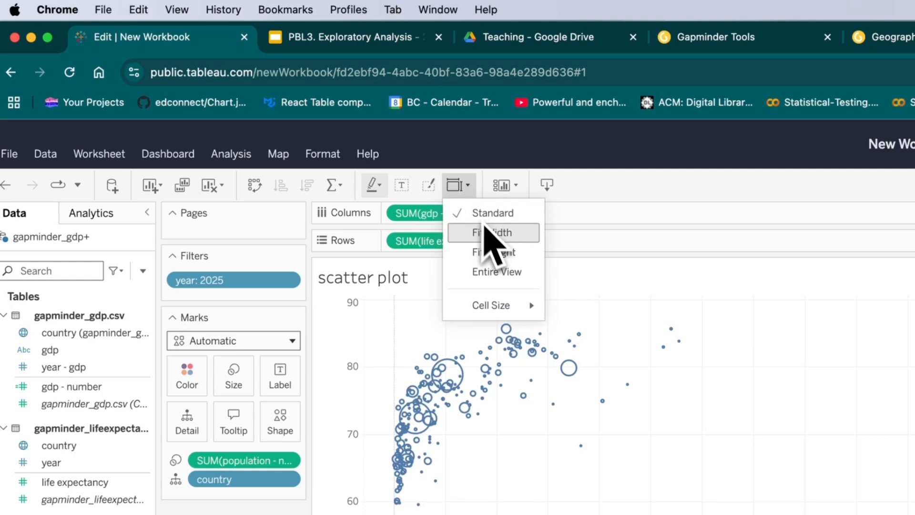
left_click(502, 234)
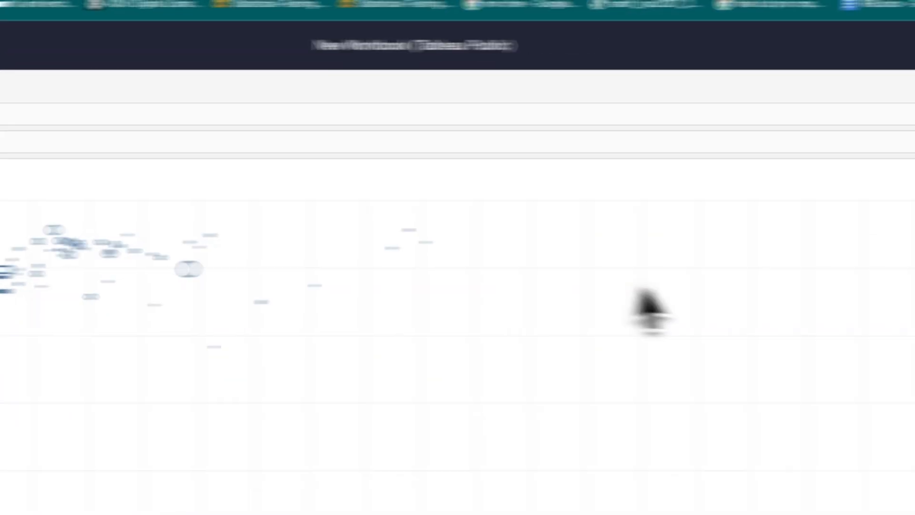
left_click(223, 99)
left_click(259, 125)
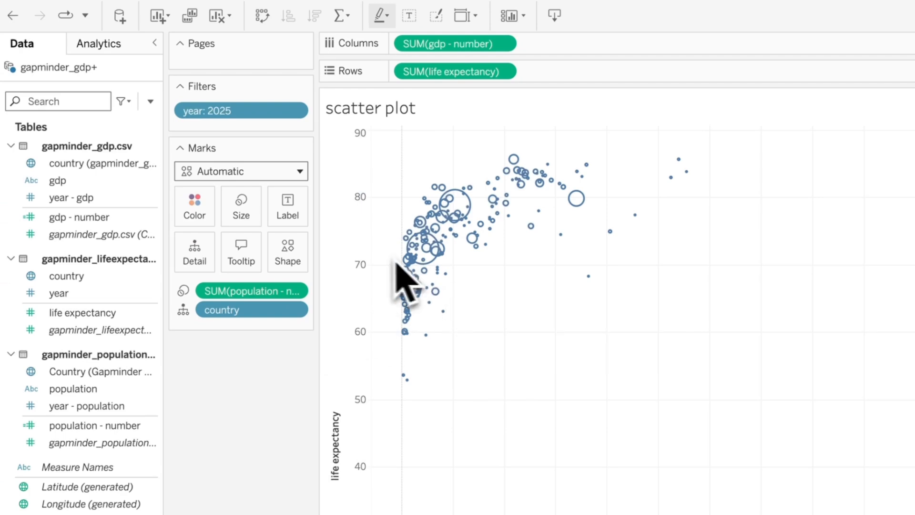
- Switch the marks to filled circles and compare the chart with the Gapminder bubble chart
left_click(288, 257)
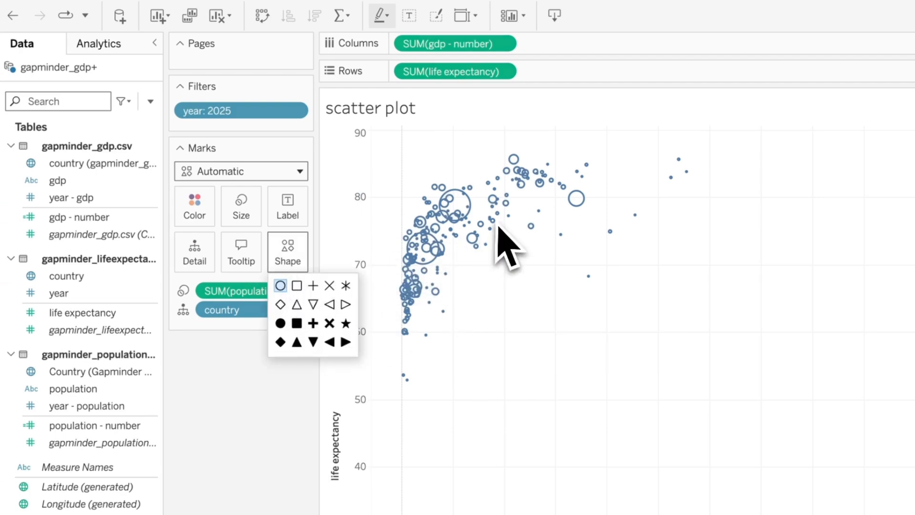
left_click(280, 323)
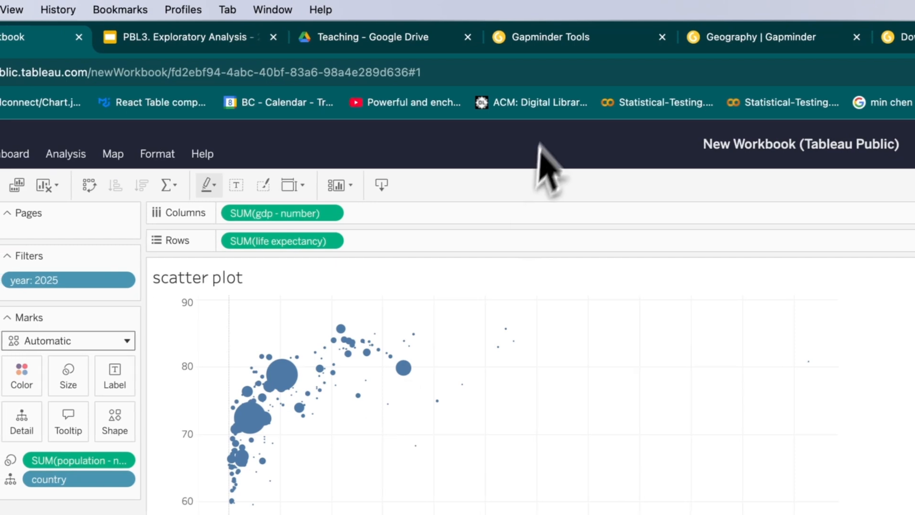
left_click(564, 37)
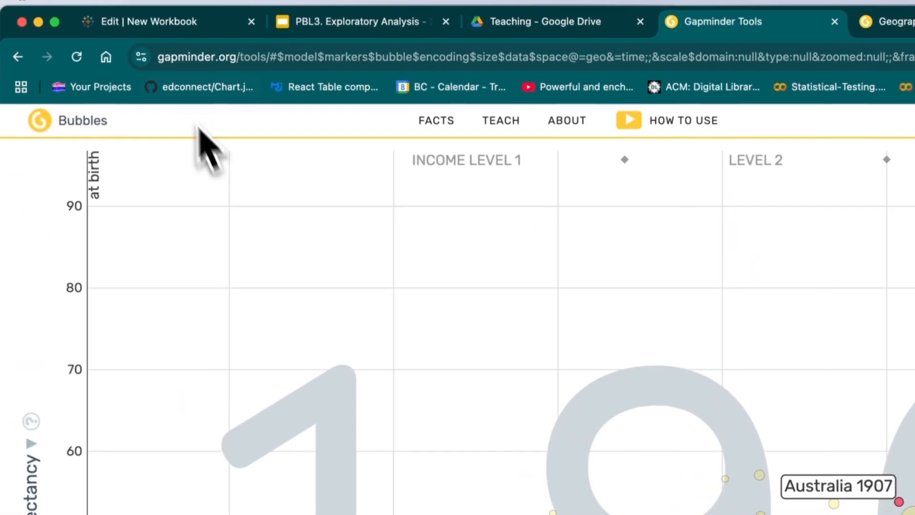
left_click(169, 50)
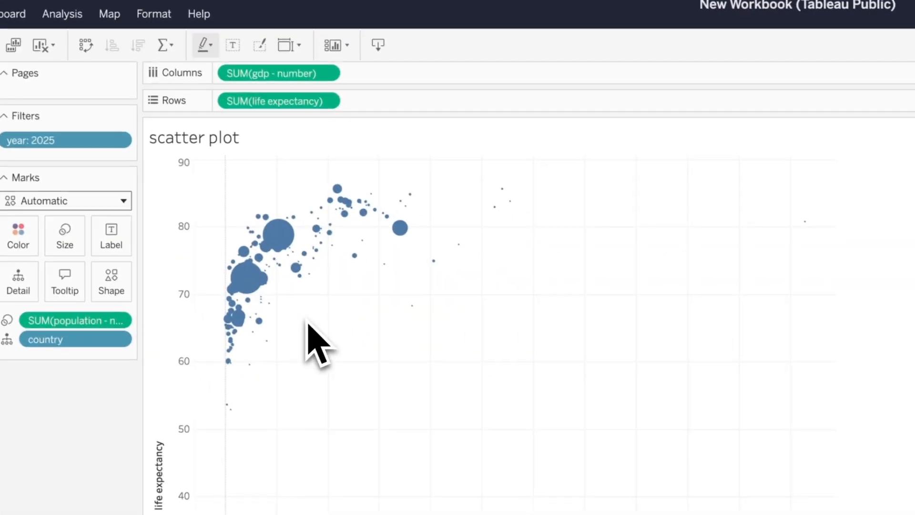
- Select the Monaco outlier point and exclude it from the view
left_click_drag(623, 200, 877, 305)
mouse_move(802, 224)
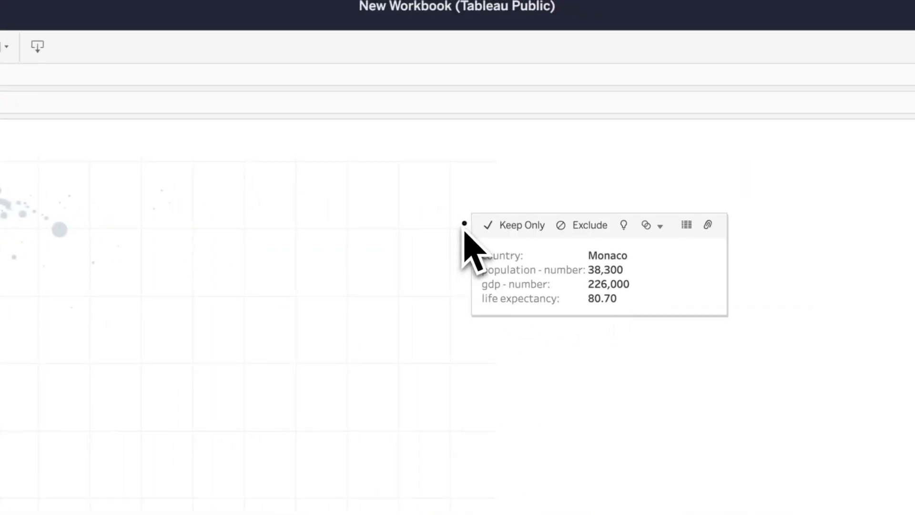
left_click_drag(372, 166, 533, 311)
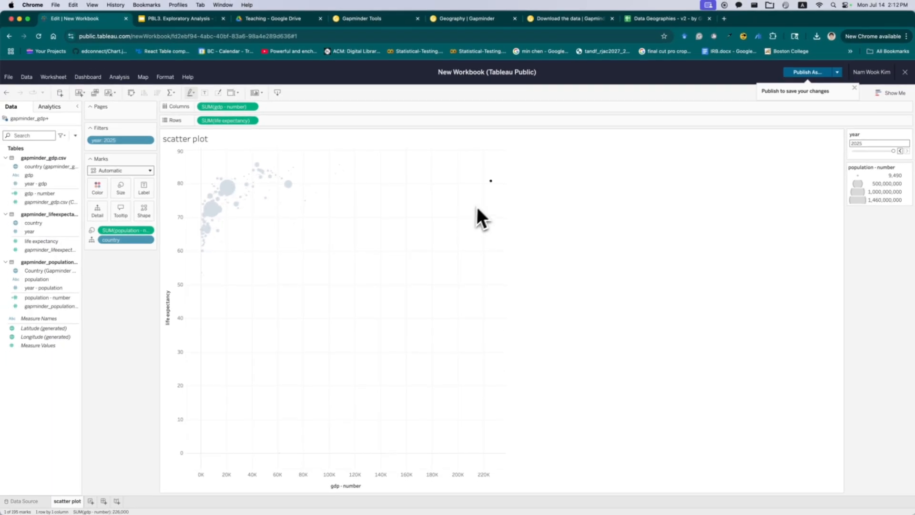
mouse_move(492, 182)
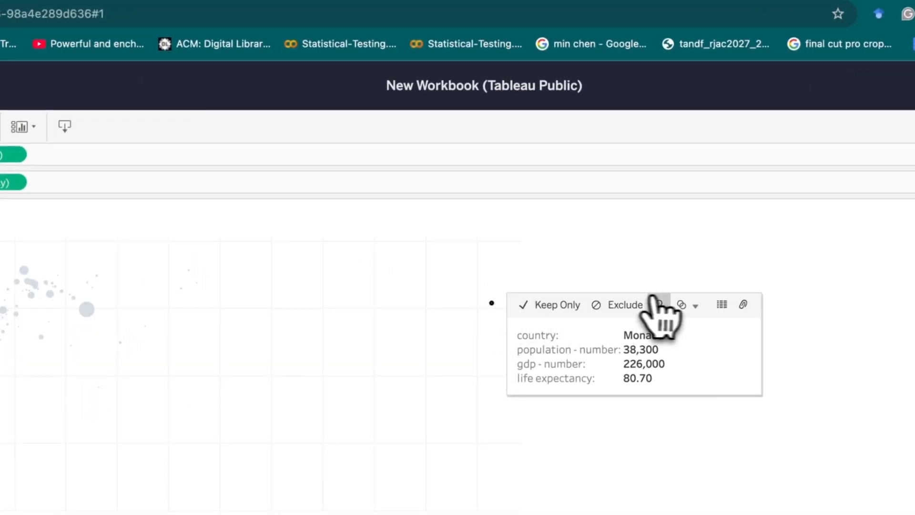
left_click(628, 307)
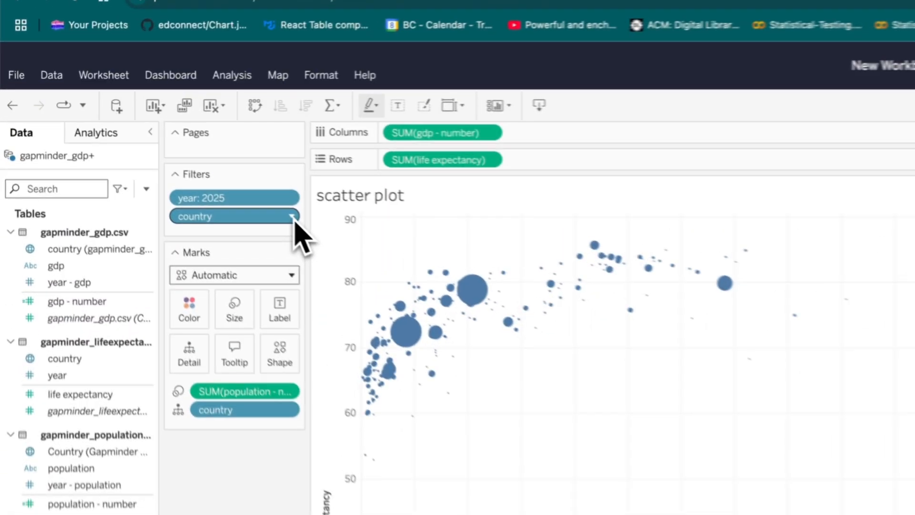
- Show the country filter card and scroll through its list of countries
left_click(150, 149)
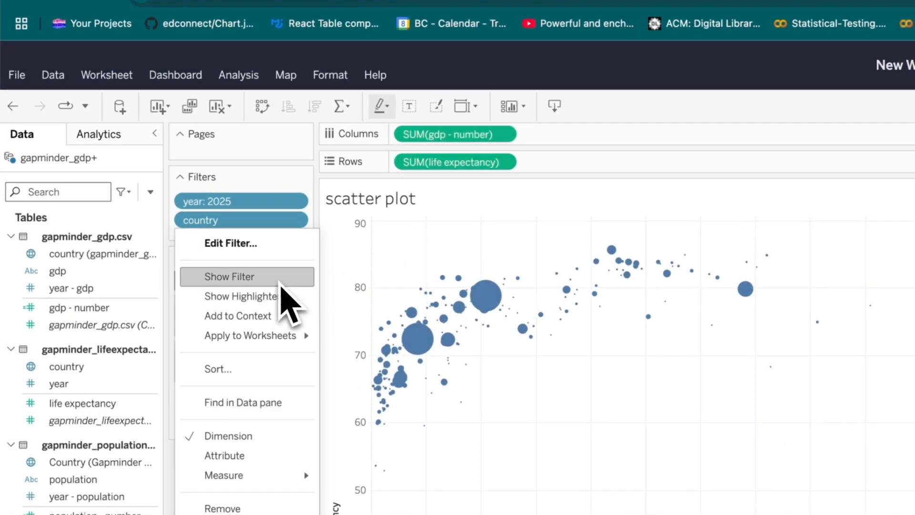
scroll(854, 374, "down", 3)
scroll(842, 310, "up", 1)
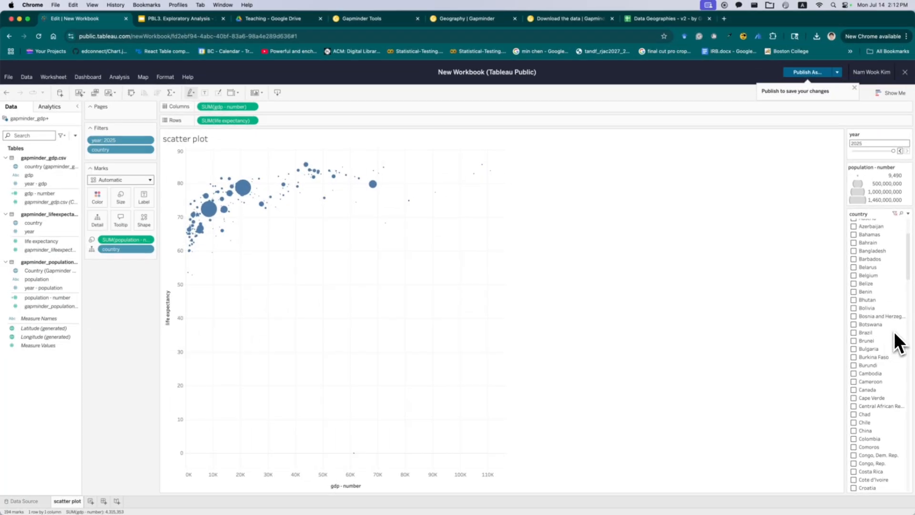
scroll(893, 332, "up", 3)
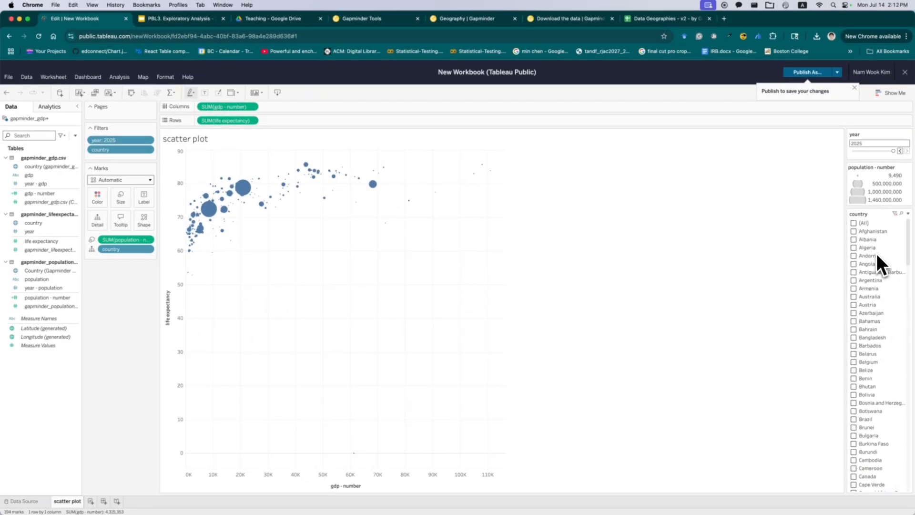
scroll(871, 236, "down", 15)
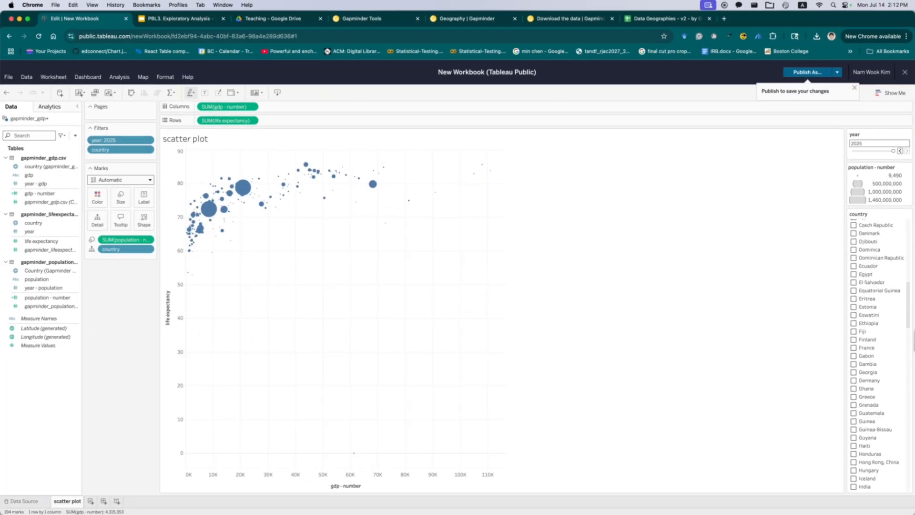
scroll(898, 372, "down", 3)
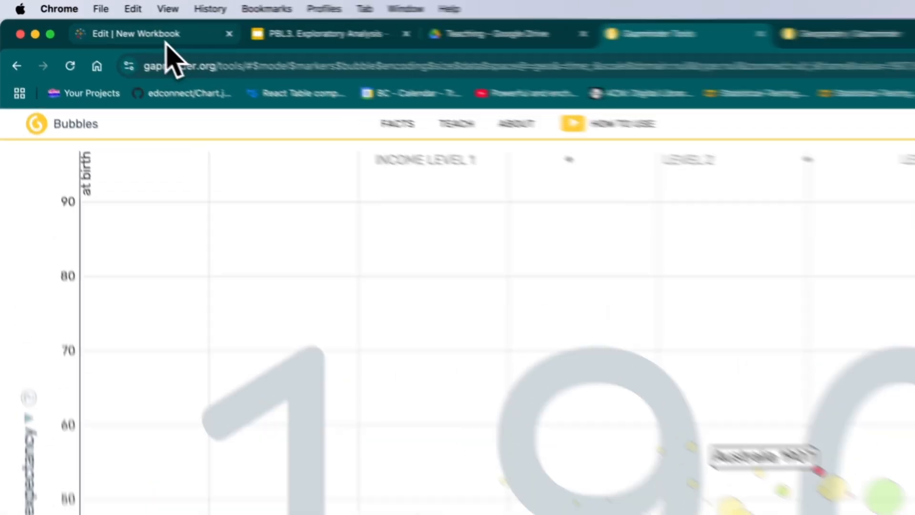
- Review the region columns in the Gapminder Data Geographies spreadsheet and return to the data source page
left_click(91, 21)
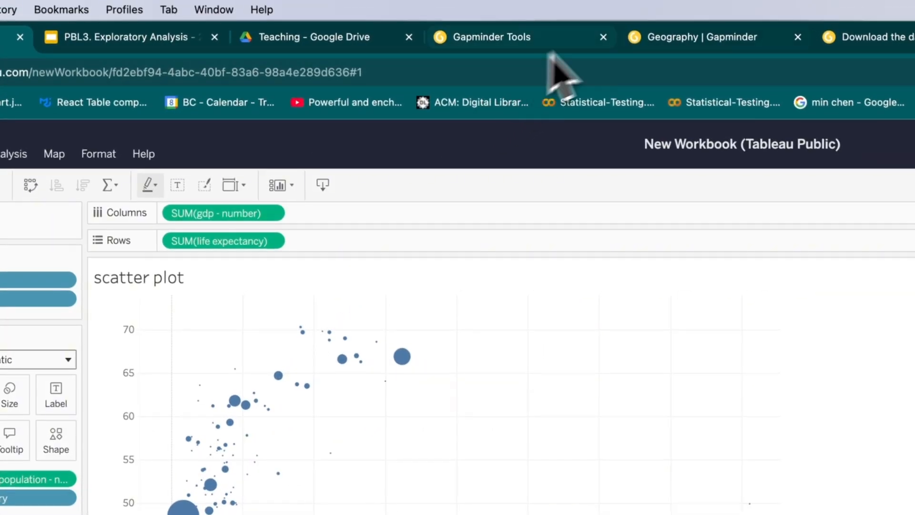
left_click(686, 42)
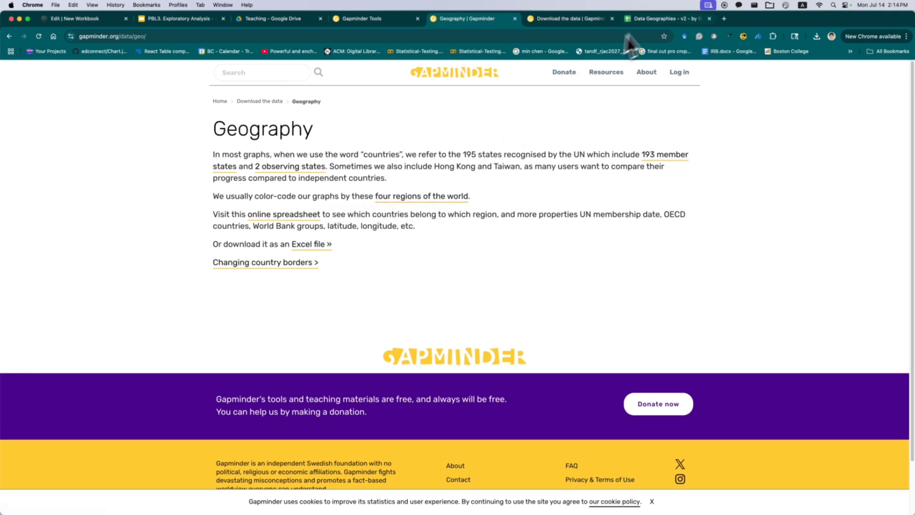
left_click(665, 18)
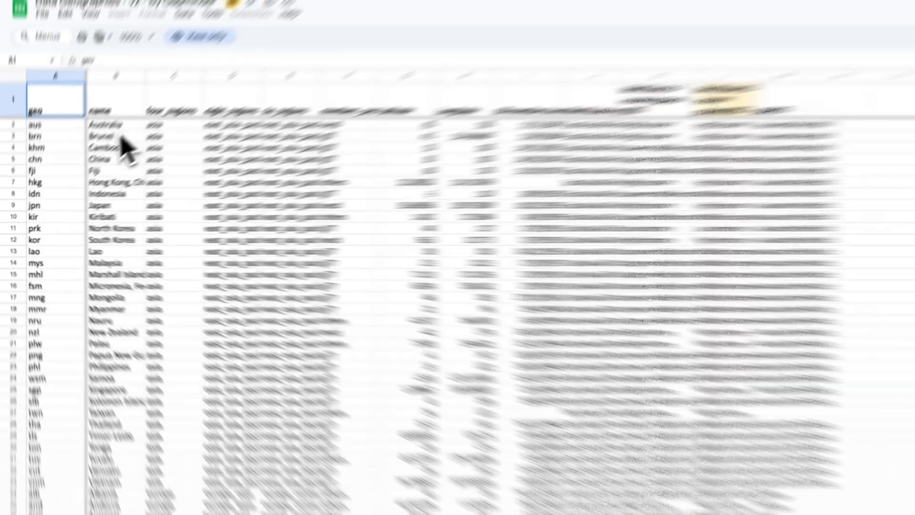
left_click_drag(75, 157, 216, 400)
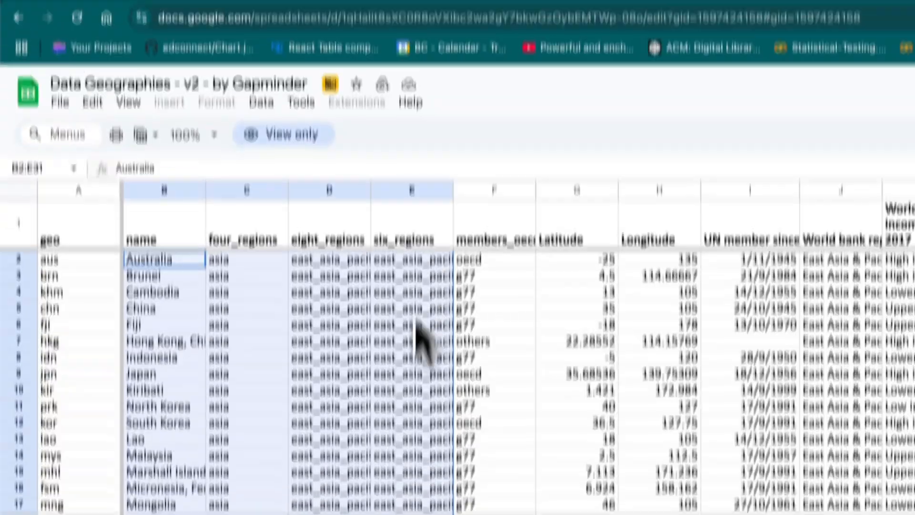
left_click(416, 67)
left_click(167, 29)
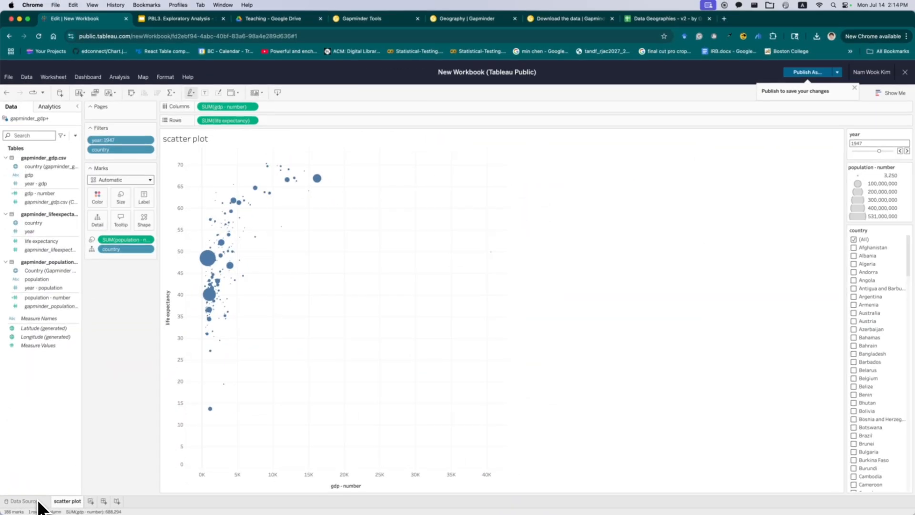
left_click(62, 487)
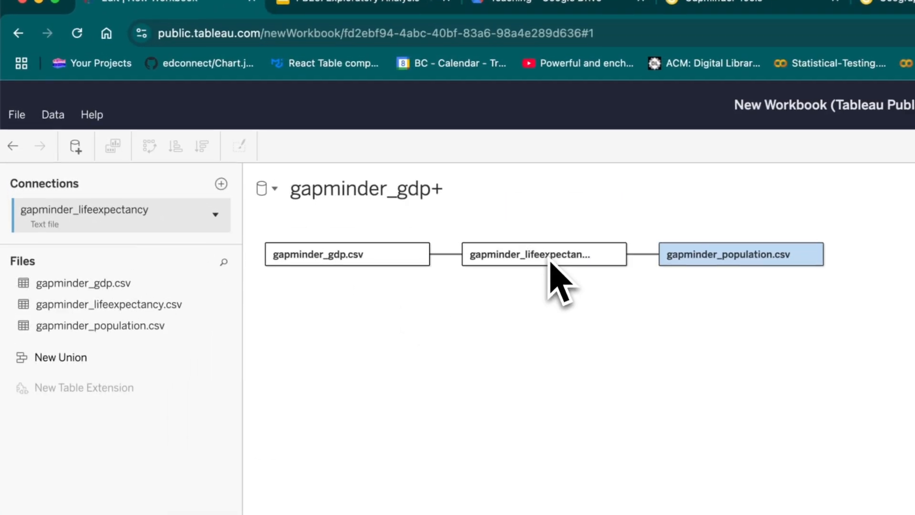
- Open the life expectancy table's physical layer in the data source canvas
double_click(550, 255)
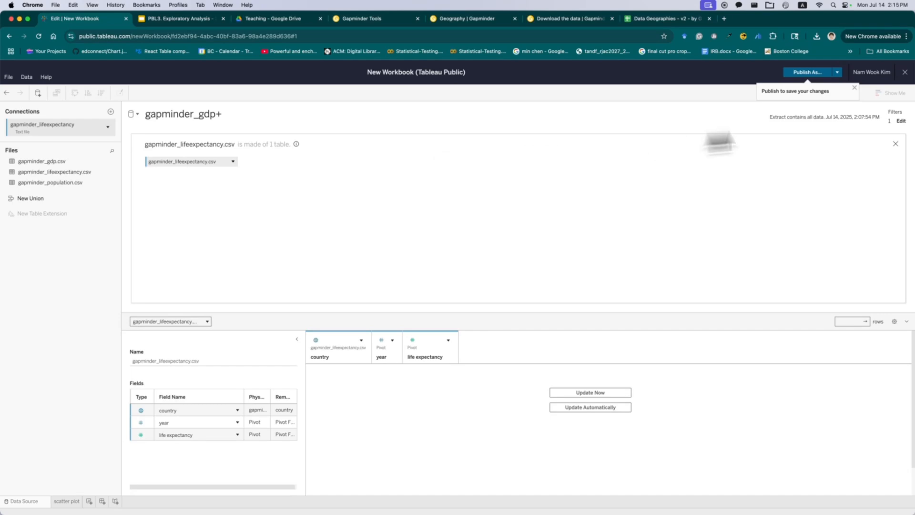
left_click(895, 144)
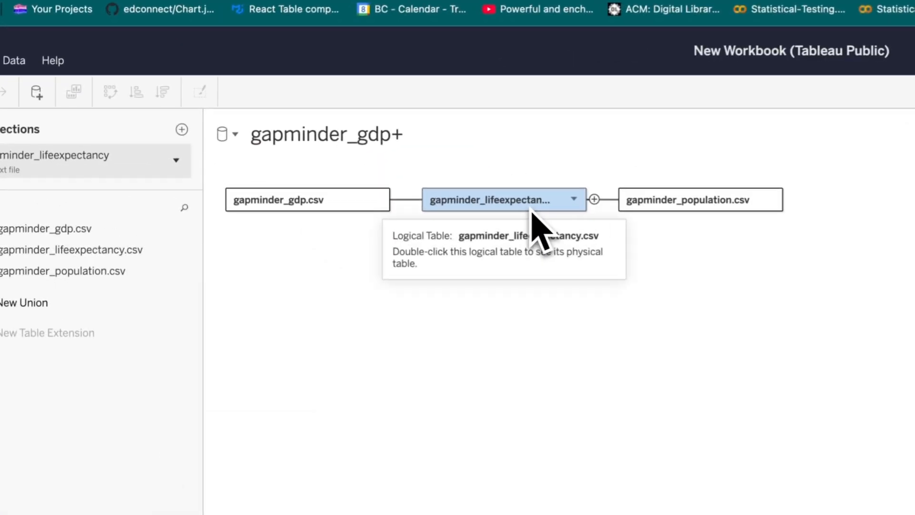
double_click(284, 151)
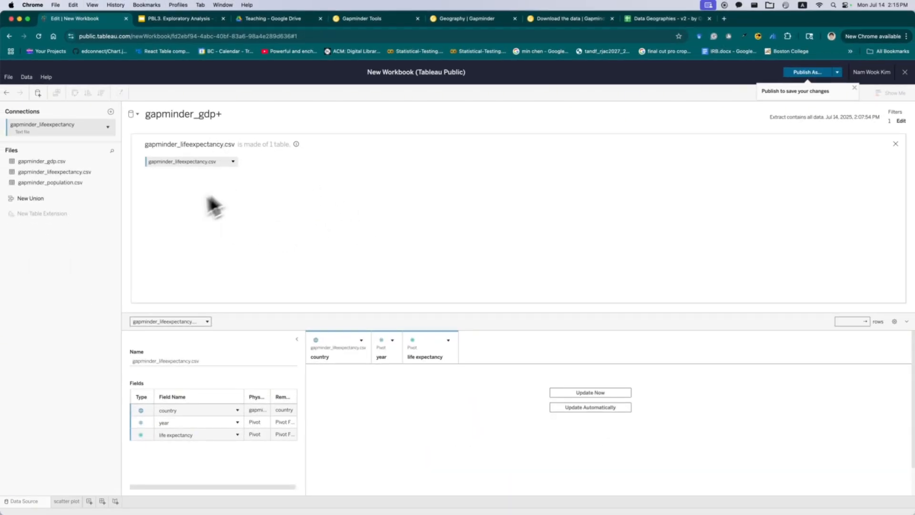
- Join continent-mapping.csv from the Downloads folder to the life expectancy table on country = Name and update the preview
key("super+Tab")
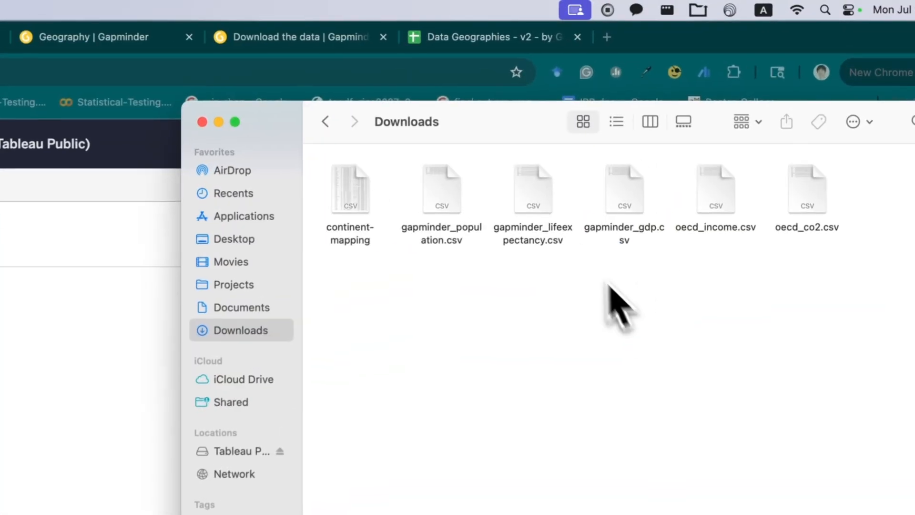
left_click_drag(351, 191, 2, 422)
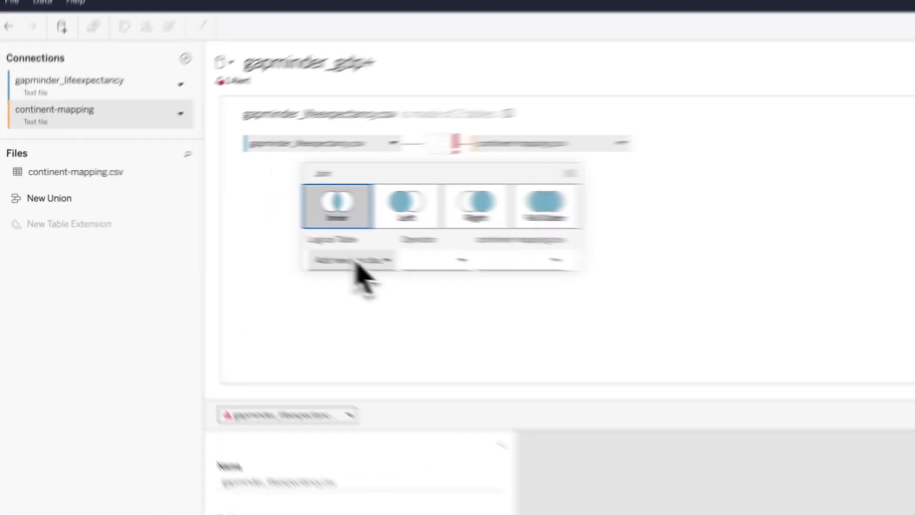
left_click(357, 262)
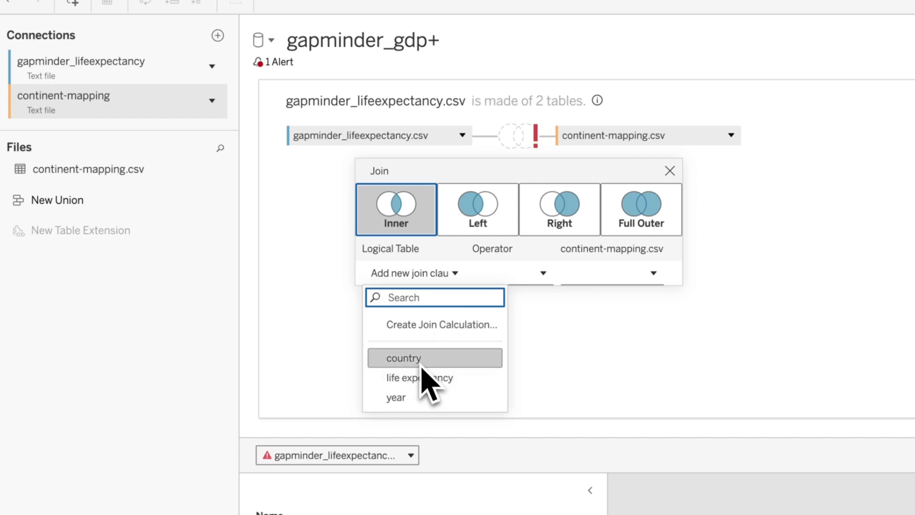
left_click(420, 359)
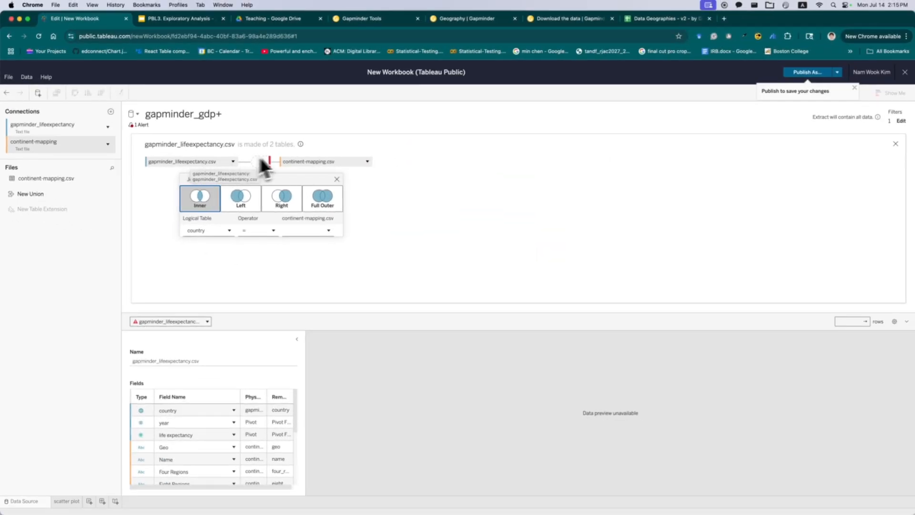
left_click(291, 233)
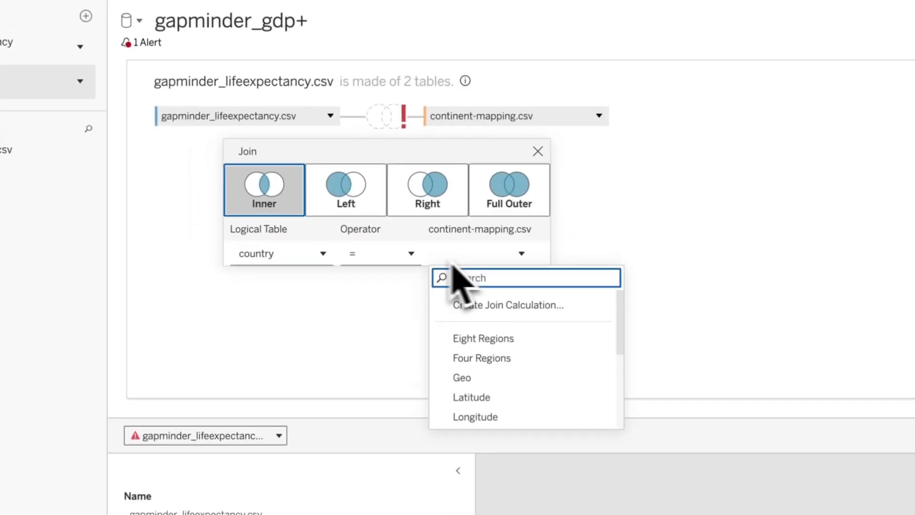
scroll(341, 309, "down", 3)
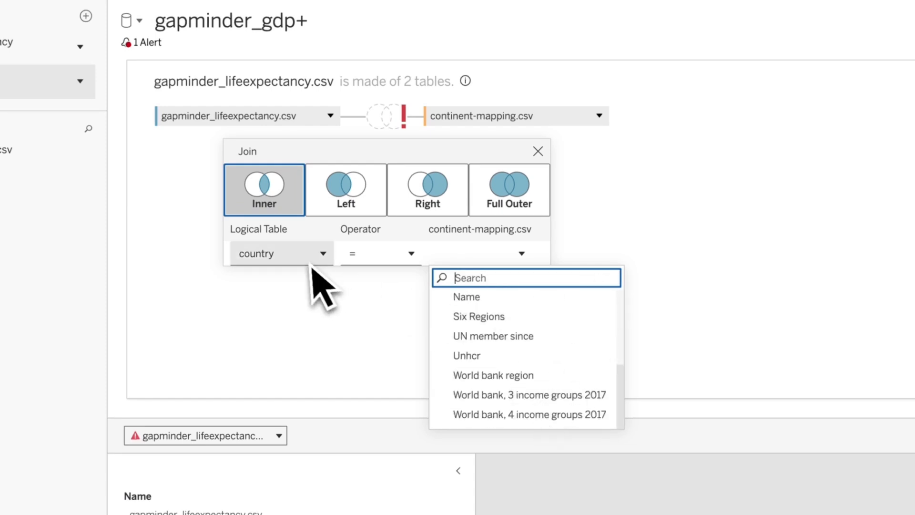
left_click(474, 297)
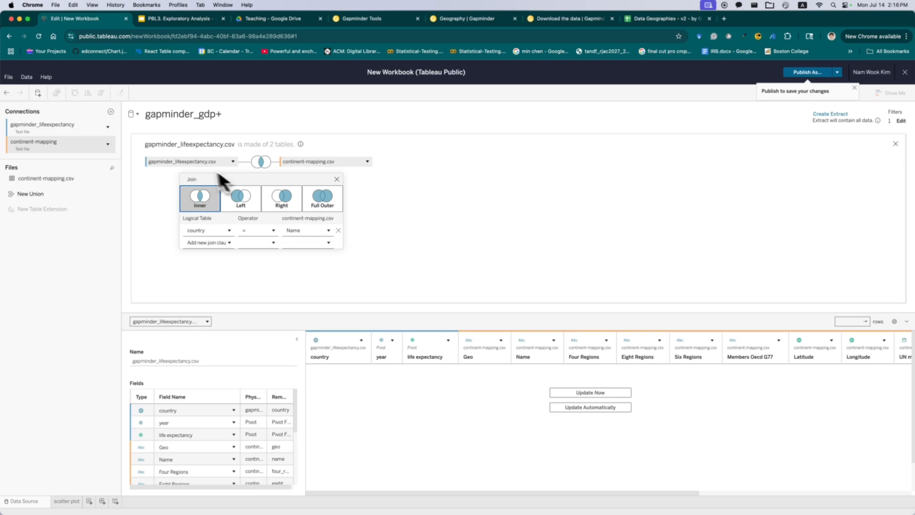
left_click(590, 392)
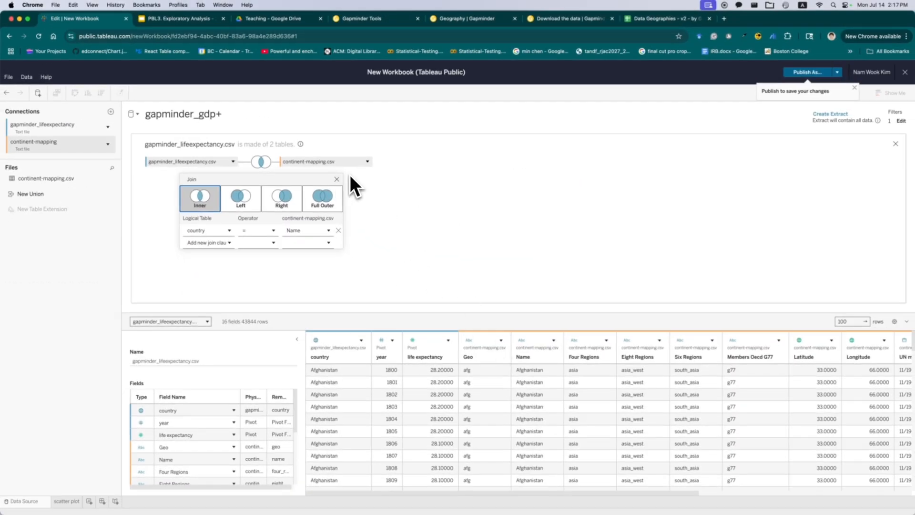
left_click(350, 177)
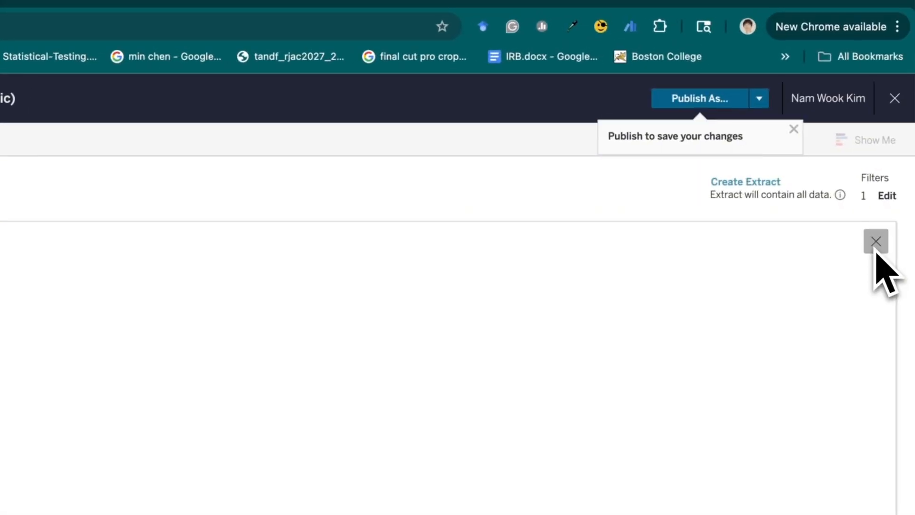
left_click(876, 244)
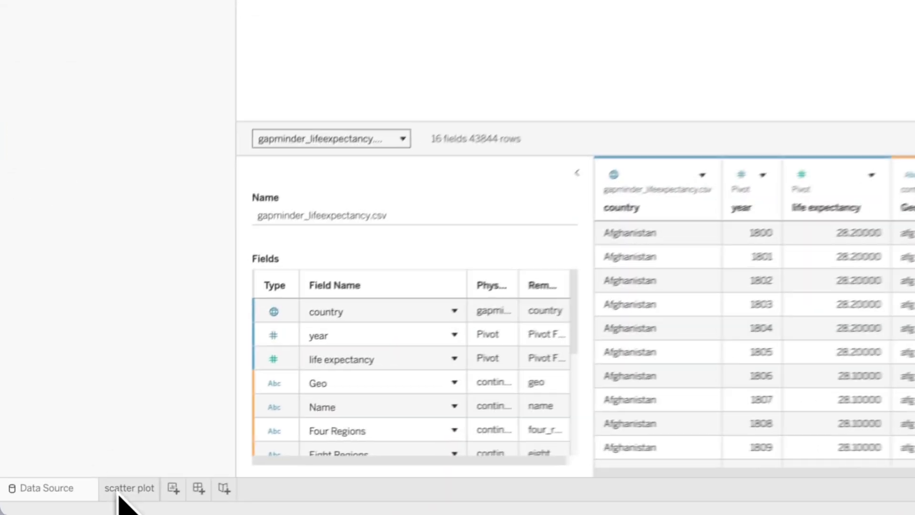
- Return to the scatter plot sheet and colour the marks by Four Regions
left_click(61, 501)
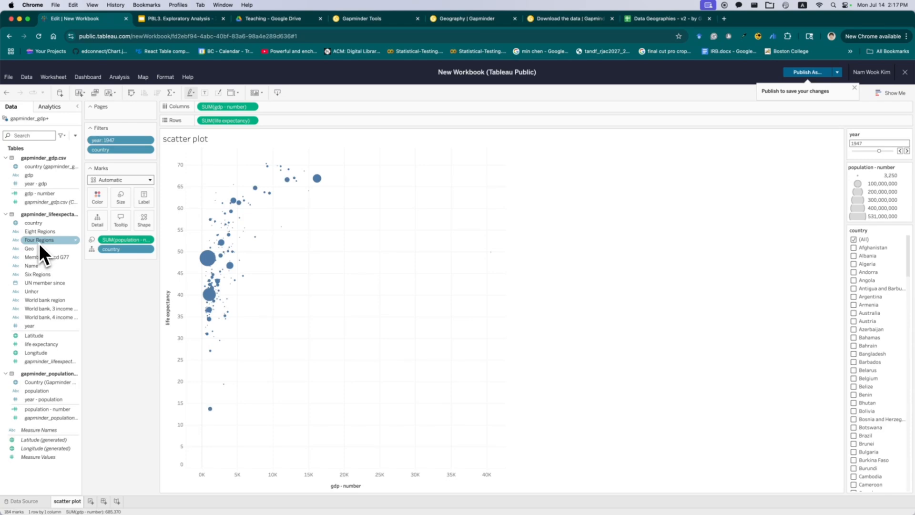
left_click_drag(39, 243, 101, 215)
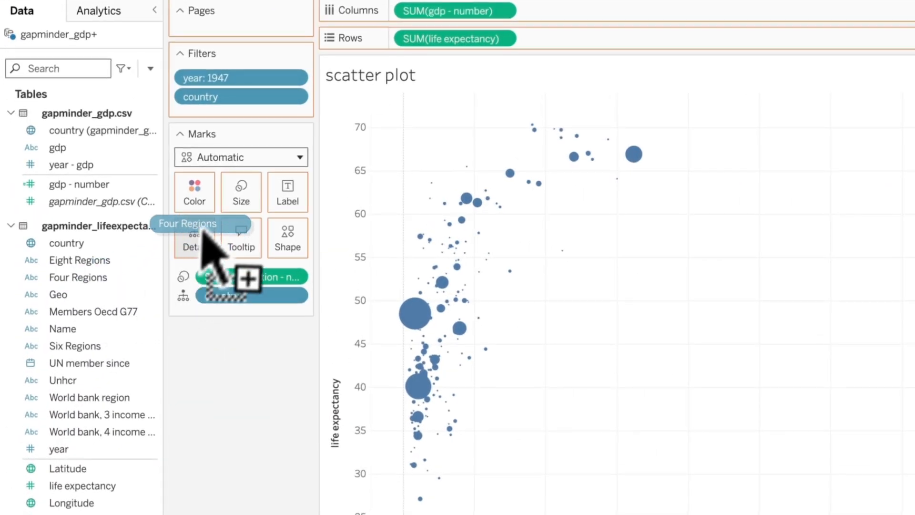
left_click_drag(202, 229, 195, 193)
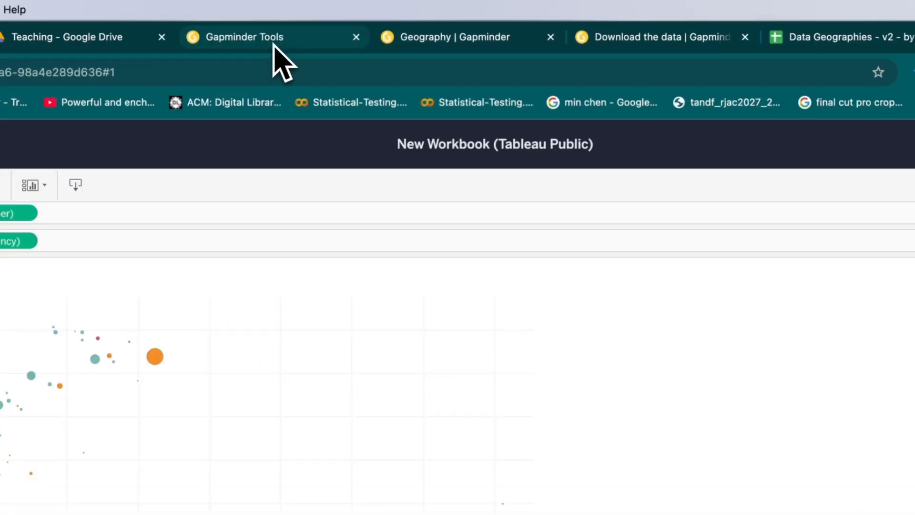
- Clear the selected countries in the Gapminder bubble chart's country list and return to the Tableau workbook
left_click(372, 21)
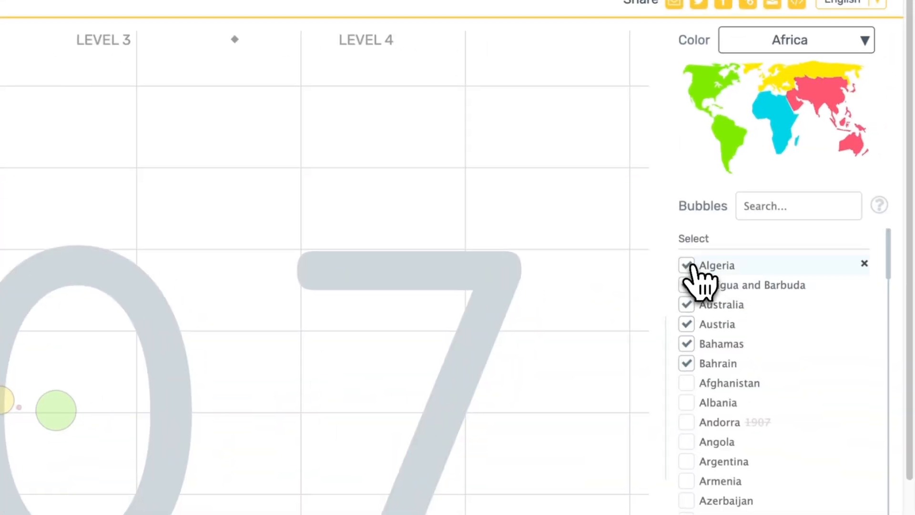
left_click(690, 266)
left_click(691, 264)
left_click(690, 251)
left_click(690, 248)
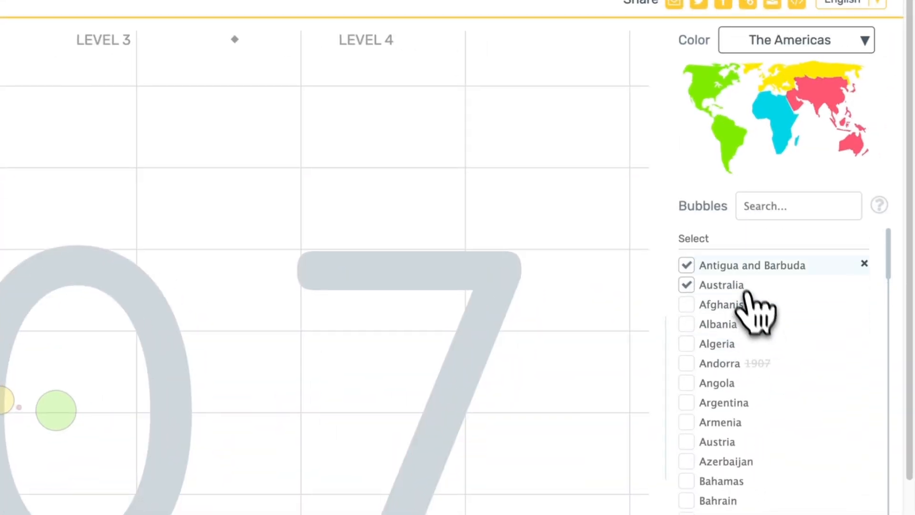
left_click(689, 283)
left_click(688, 267)
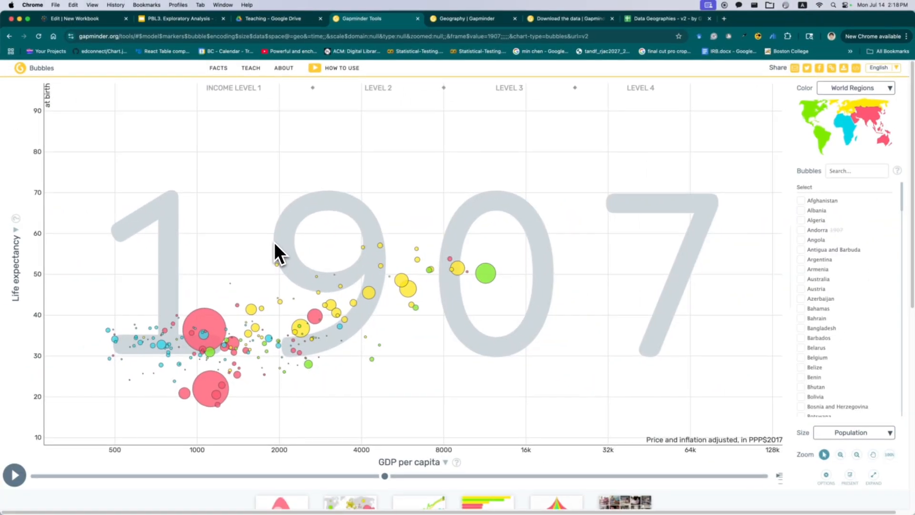
left_click(103, 18)
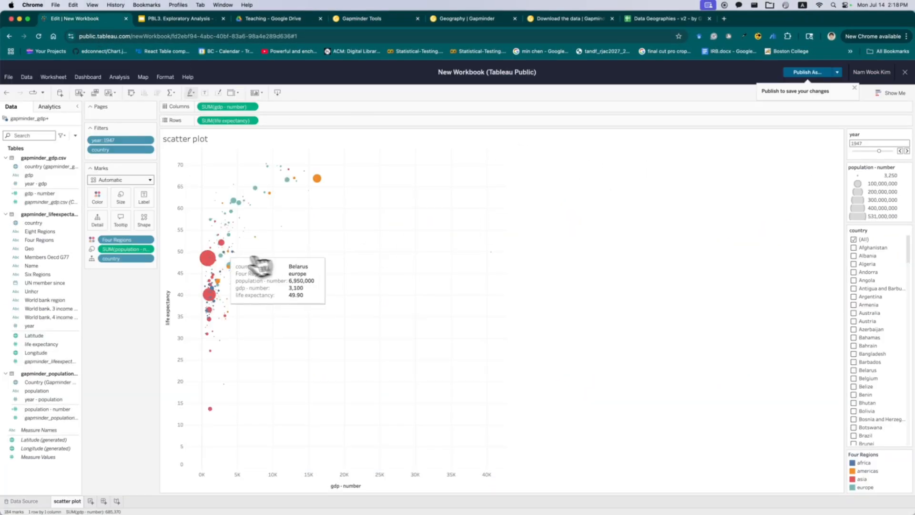
- Highlight the leading Americas and Asia bubbles and move the year filter slider through several years up to 1980
left_click(317, 178)
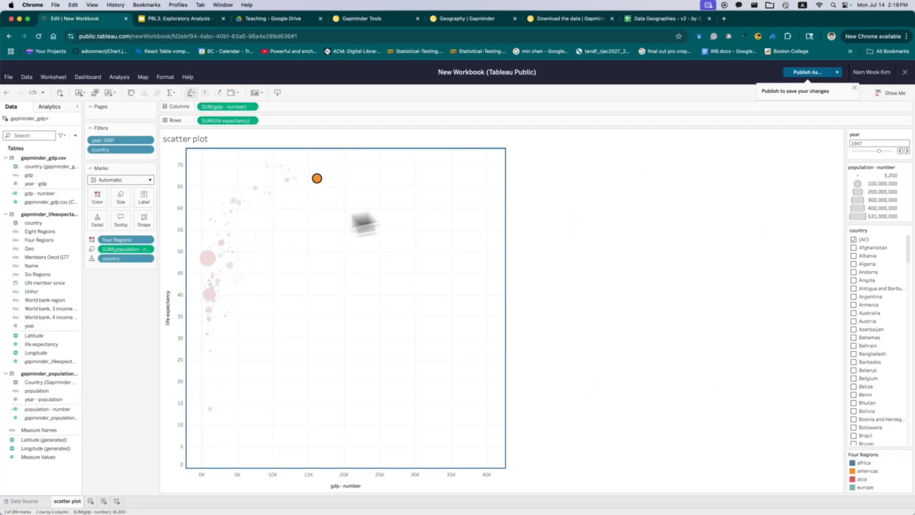
left_click(208, 257, "super")
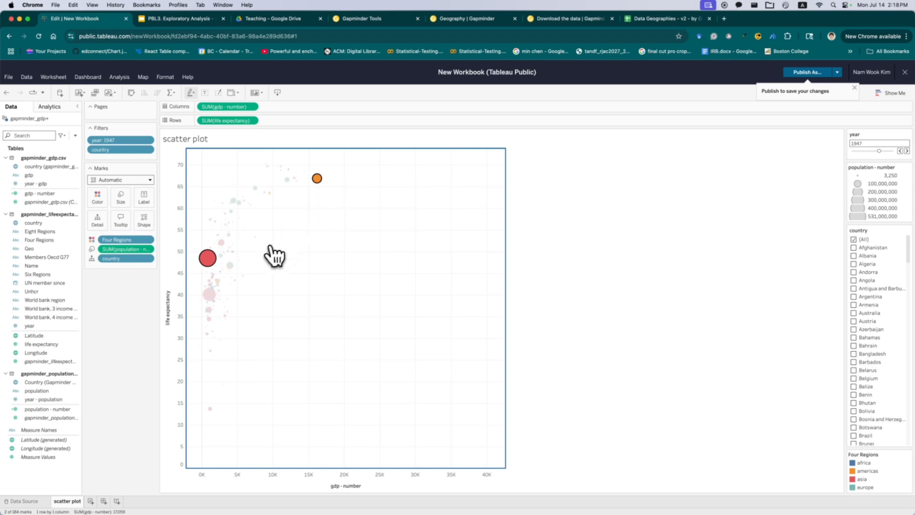
left_click_drag(879, 151, 858, 152)
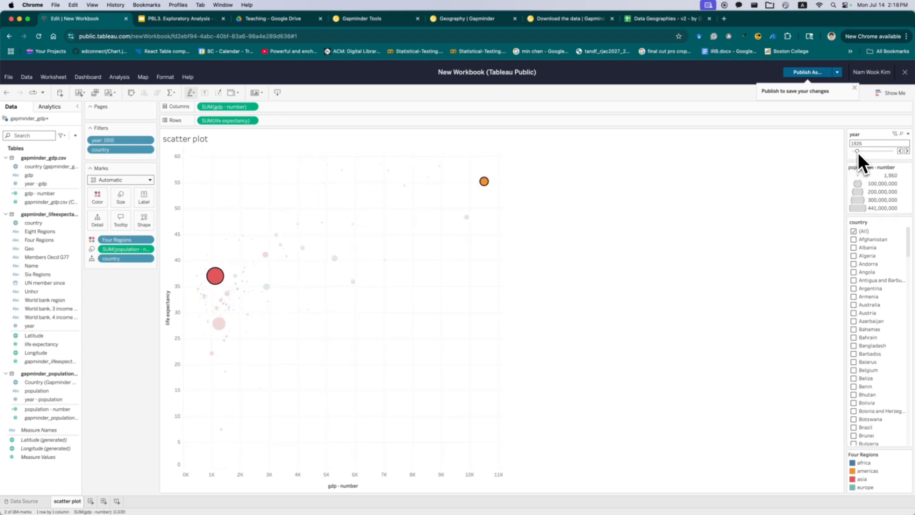
left_click(864, 153)
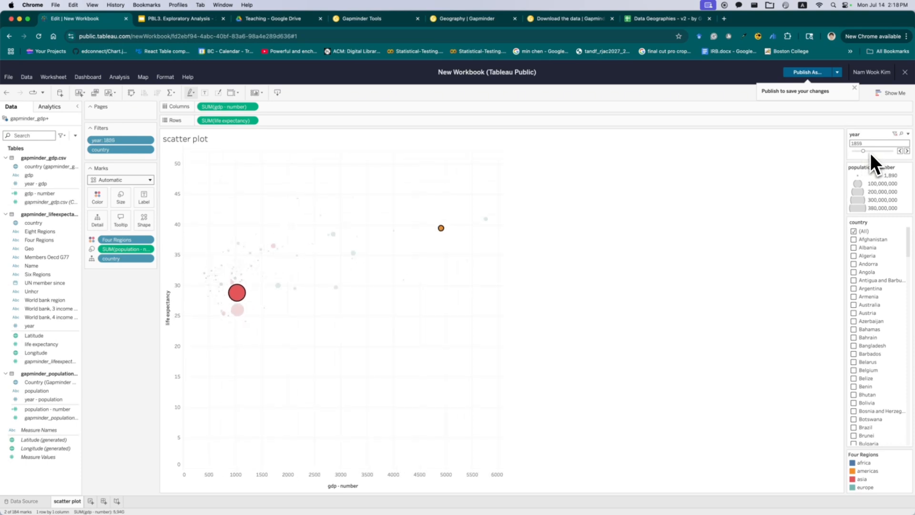
left_click(870, 153)
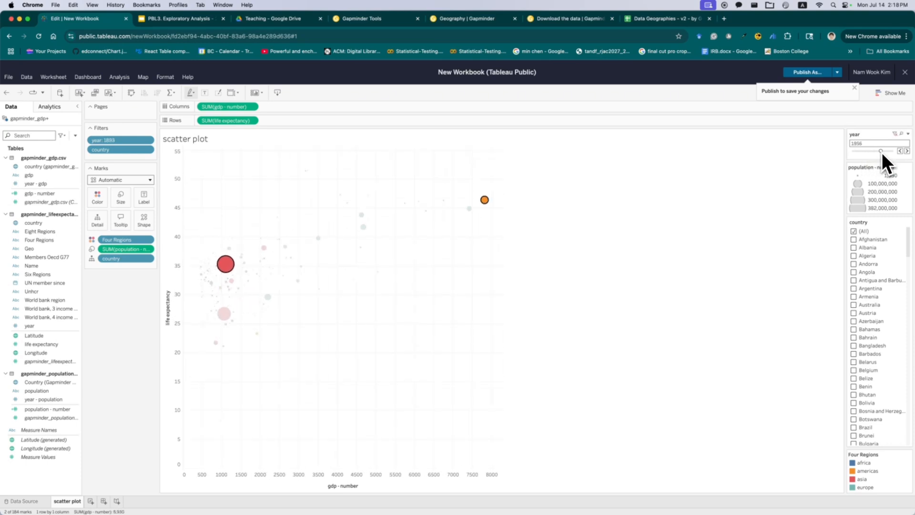
left_click_drag(886, 152, 889, 153)
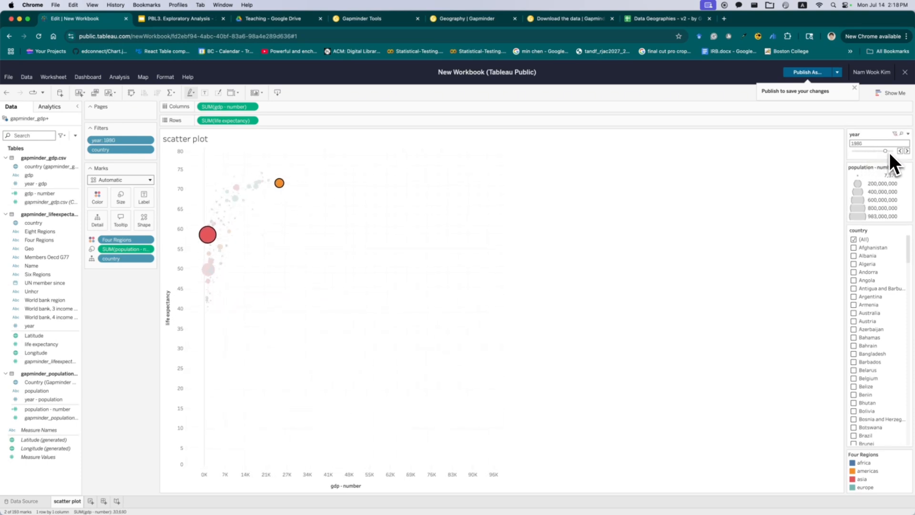